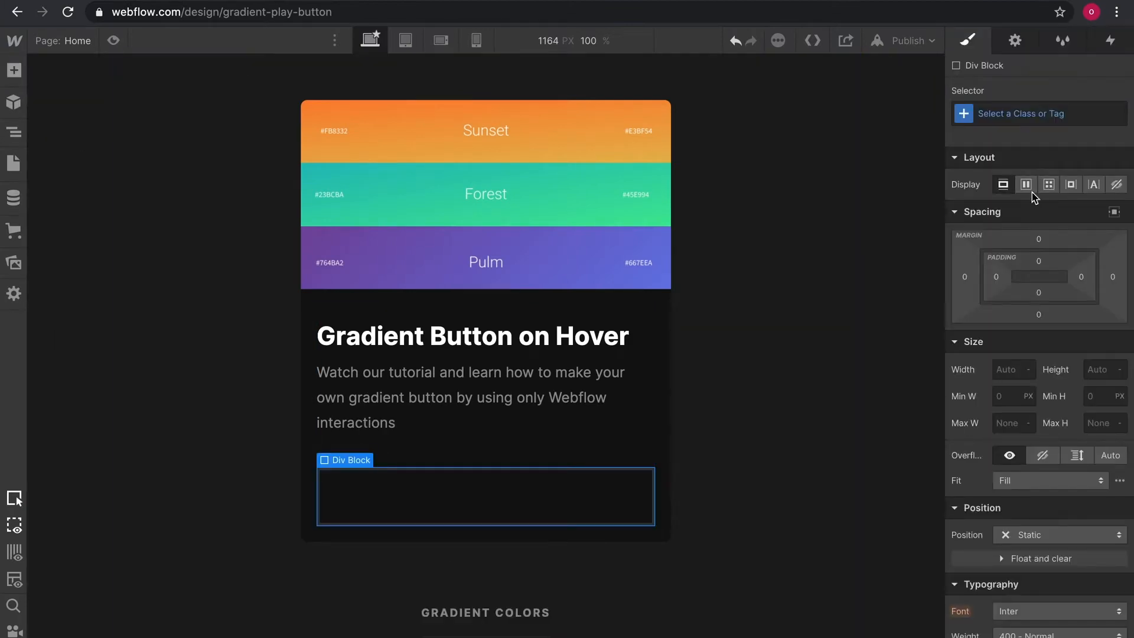
Give the selected div block the class Button-Block.
left_click(1037, 112)
type("Button-B")
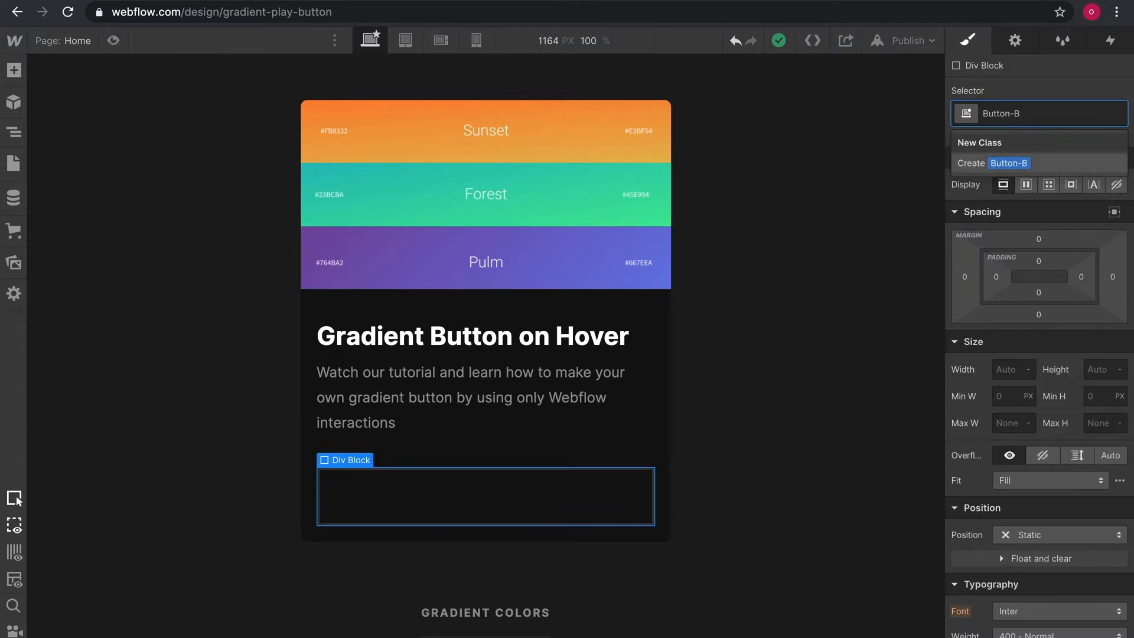
type("lock")
key("Return")
Set the button block's width and height to 80 px.
left_click(1003, 369)
type("8")
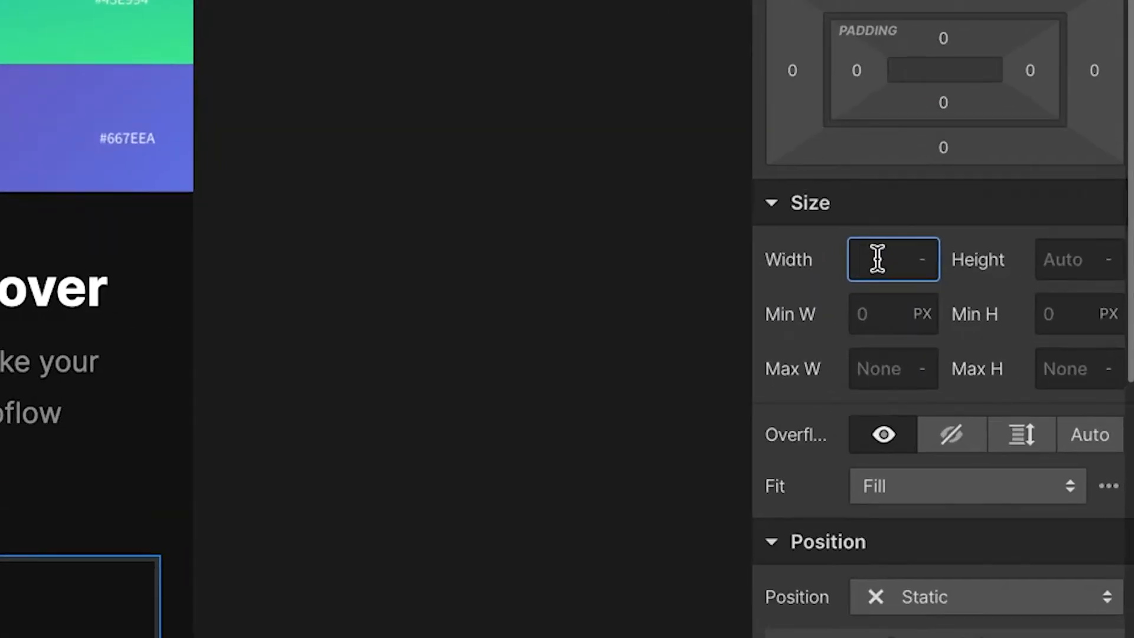
key("Tab")
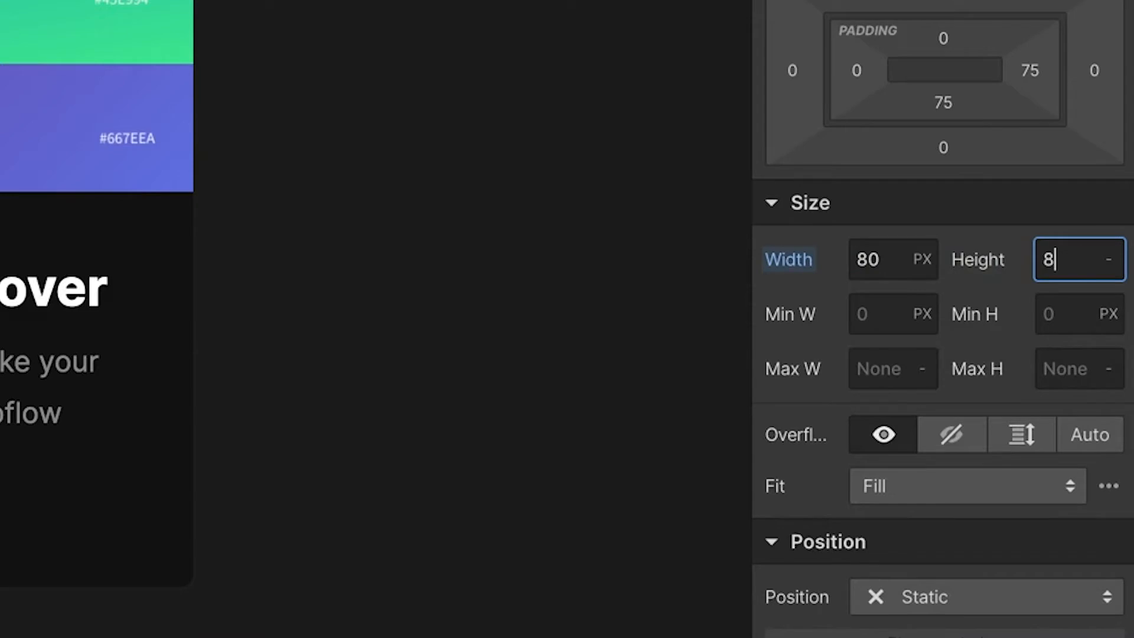
key("Return")
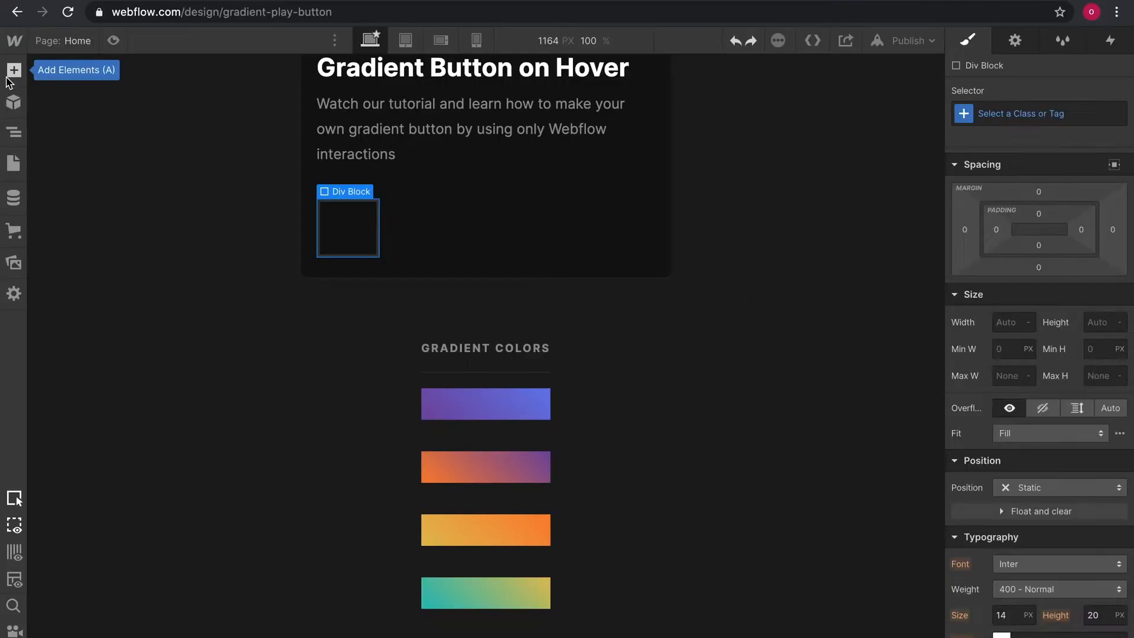
Add a new Div Block inside the button block.
key("super+z")
left_click(8, 75)
left_click_drag(72, 406, 338, 238)
Name the new div Button-Gradient and set its width and height to 100%.
left_click(1005, 115)
type("Butt")
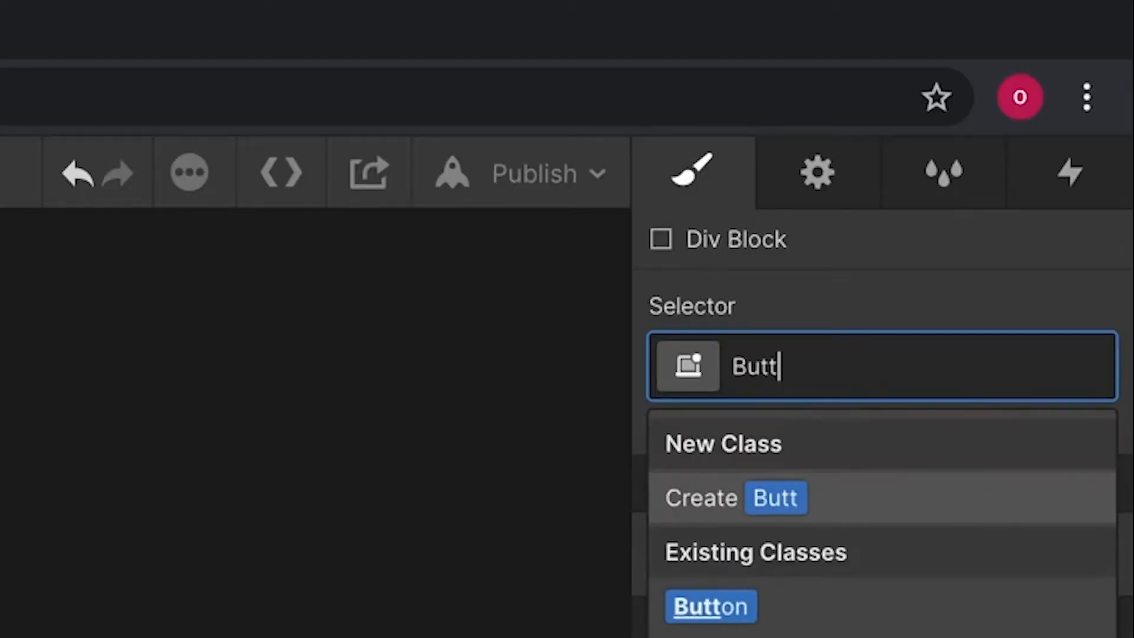
type("on-Gradient")
key("Return")
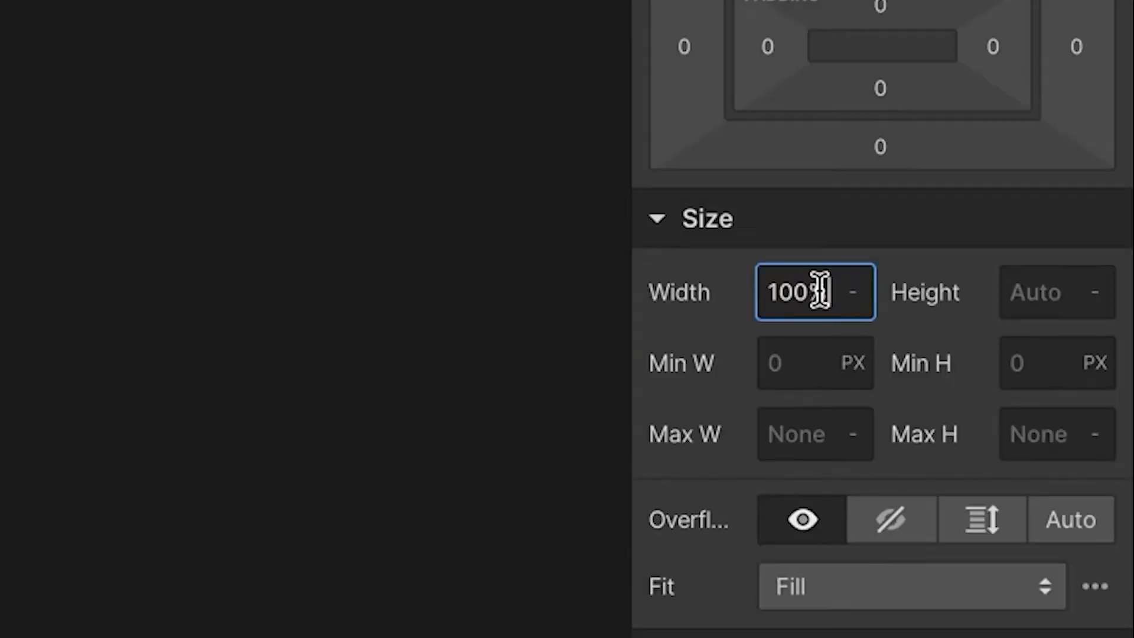
key("Tab")
type("100%")
key("Return")
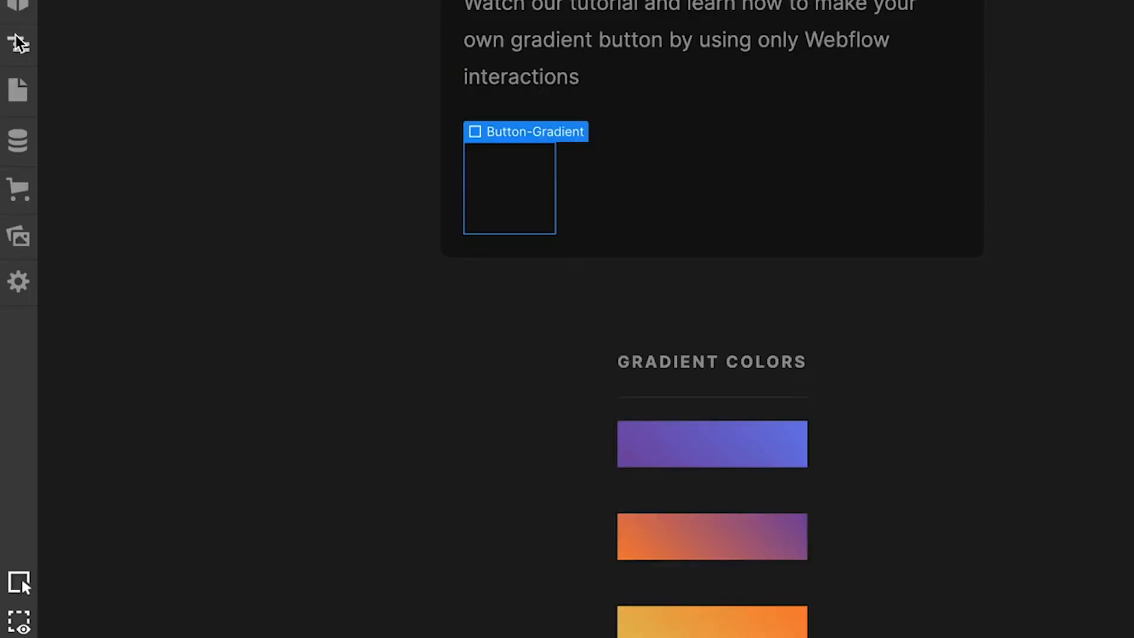
Duplicate the Button-Gradient element five times and set the button block's display to flex.
left_click(19, 43)
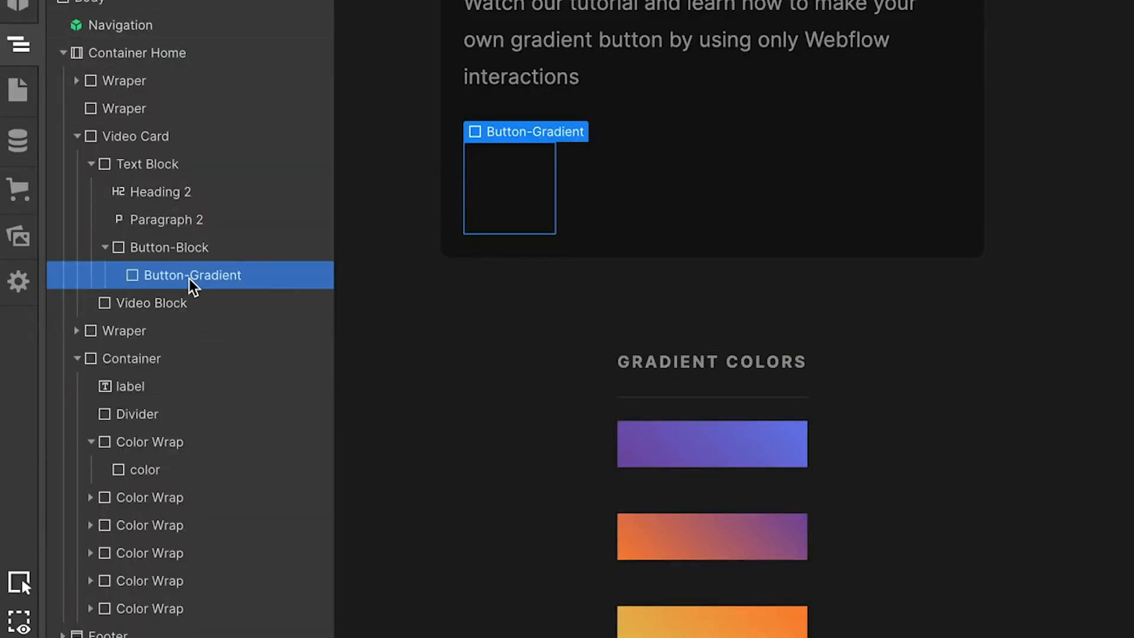
key("ctrl+d")
key("ctrl+d")
key("ctrl+d")
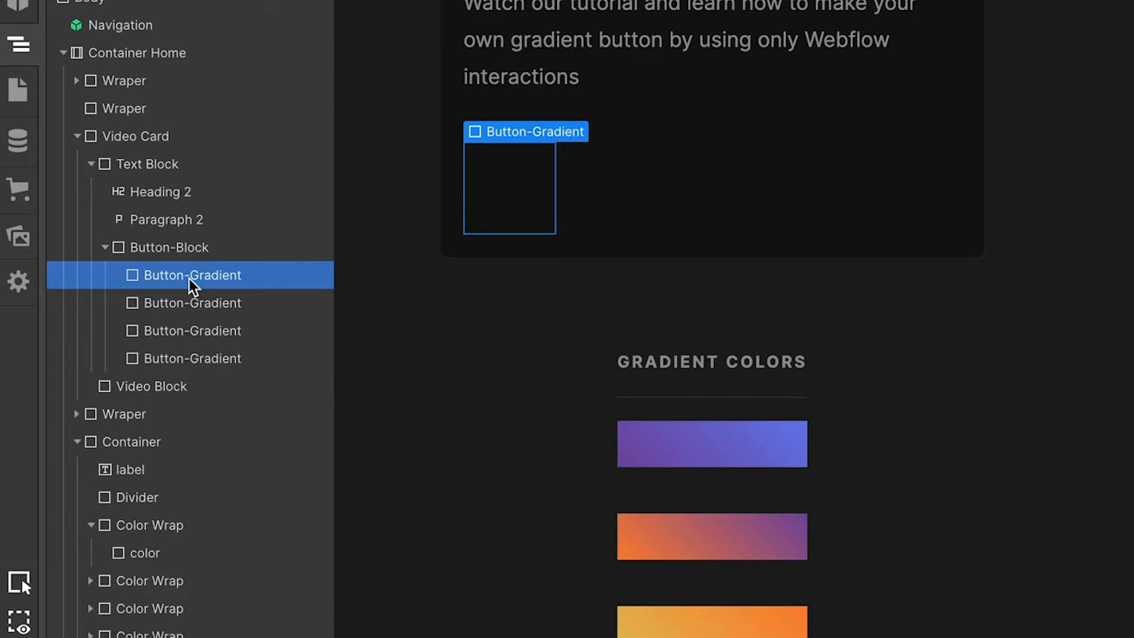
key("ctrl+d")
key("ctrl+d")
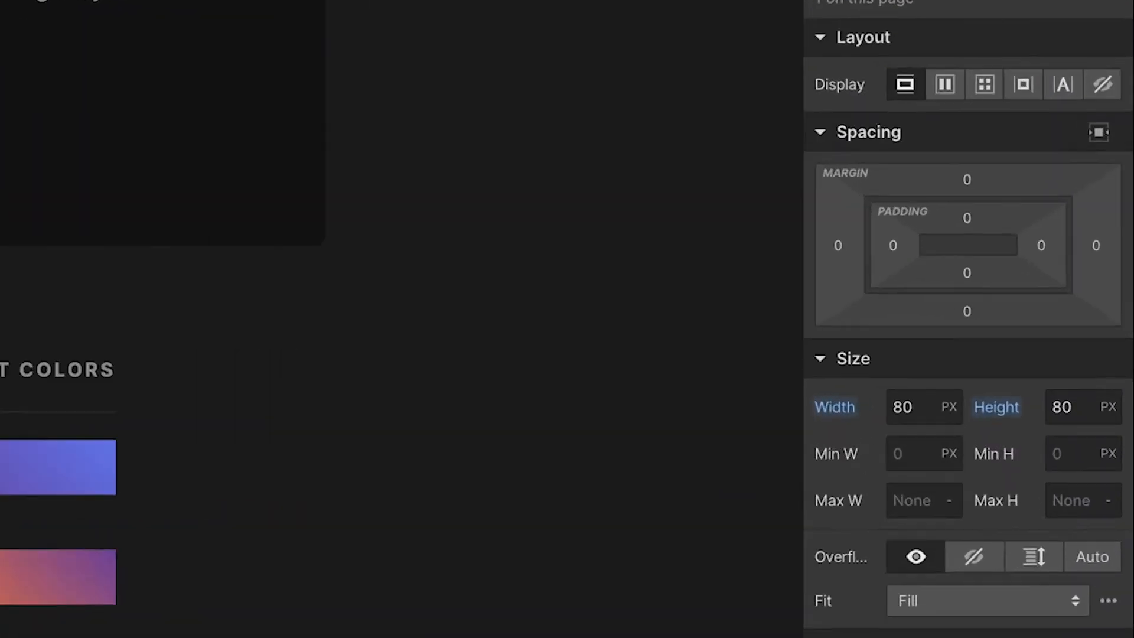
left_click(953, 80)
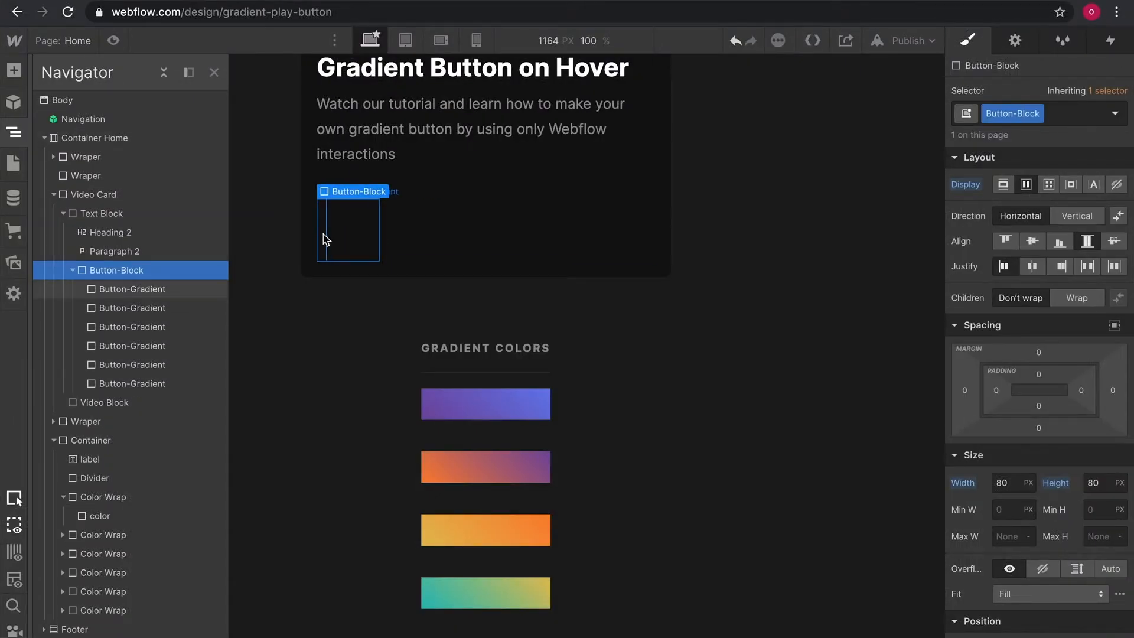
Copy the first two gradient swatches' styles and paste them onto the first two Button-Gradient elements.
left_click(529, 411)
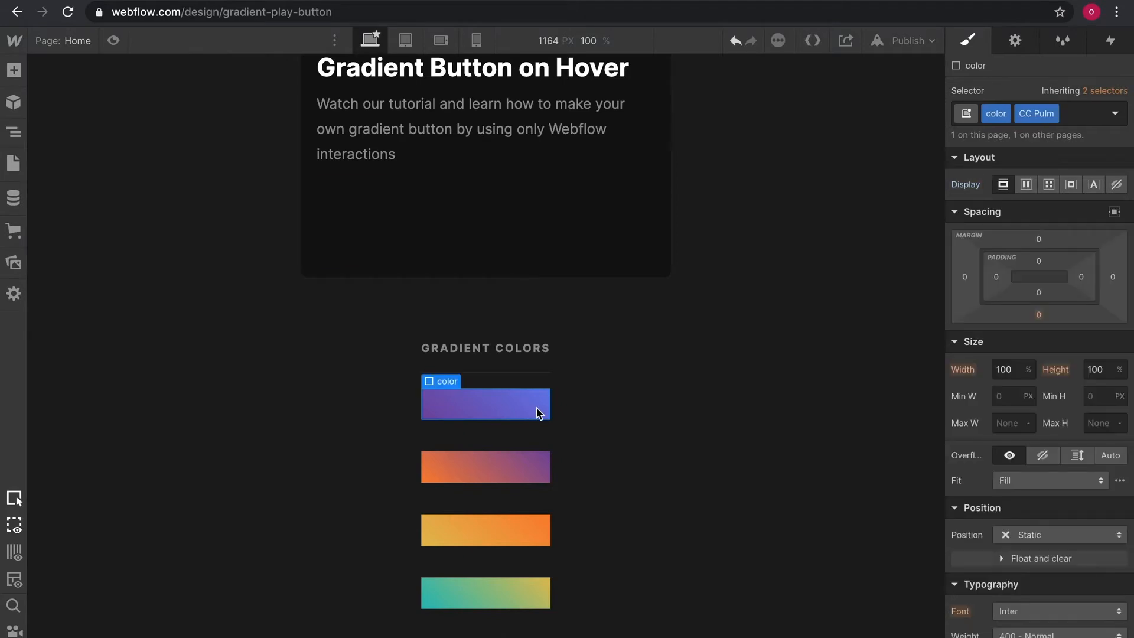
left_click(323, 224)
key("super+v")
left_click(482, 464)
key("super+c")
left_click(334, 242)
key("super+v")
Copy the third and fourth gradient swatches' styles onto the third and fourth Button-Gradient elements.
left_click(498, 535)
key("super+c")
left_click(347, 254)
key("super+v")
left_click(499, 592)
key("super+c")
left_click(355, 255)
Copy the fifth and sixth gradient swatches' styles onto the remaining Button-Gradient elements.
scroll(509, 338, "down", 5)
left_click(509, 339)
key("super+c")
scroll(509, 338, "up", 4)
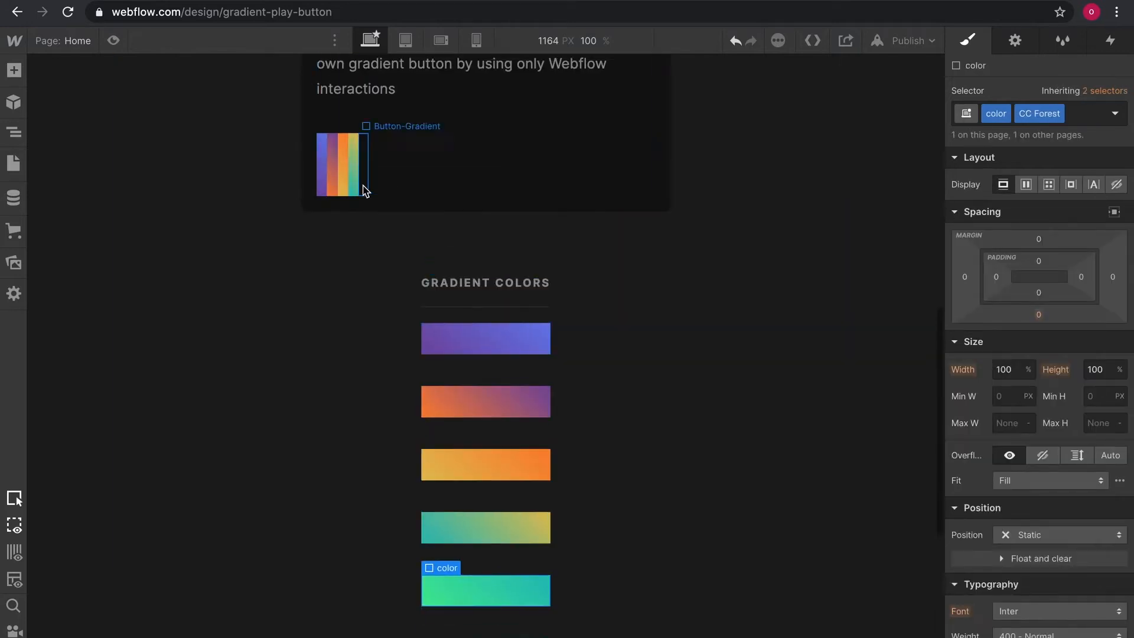
left_click(364, 189)
key("super+v")
scroll(514, 472, "down", 1)
left_click(512, 605)
left_click(375, 141)
key("super+v")
scroll(366, 172, "up", 2)
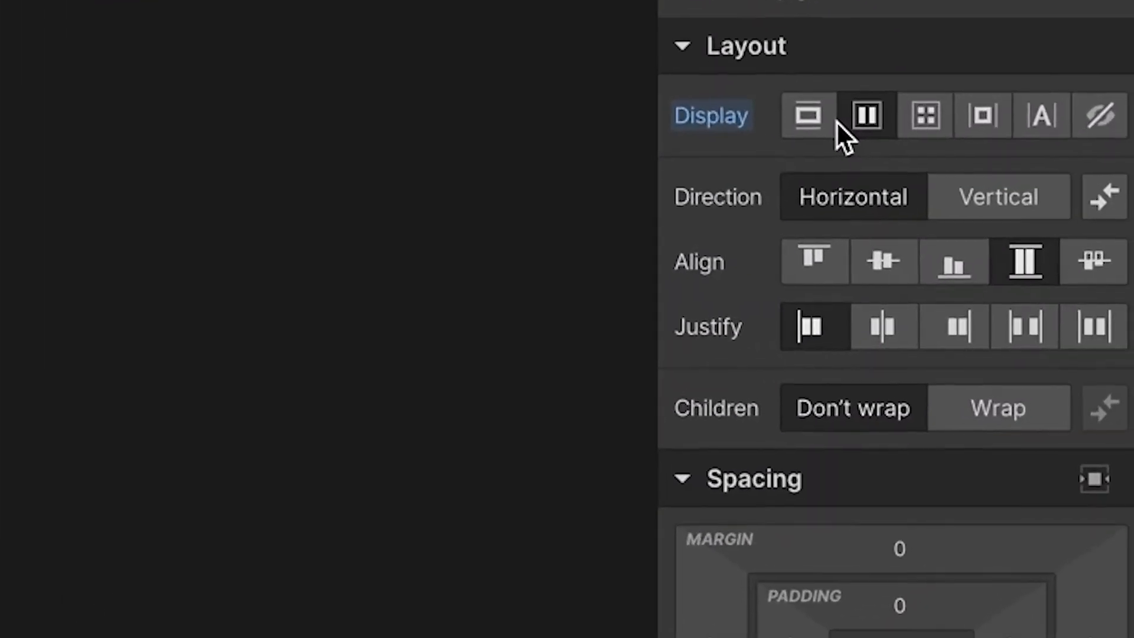
Set the button block's position to Relative.
left_click(915, 163)
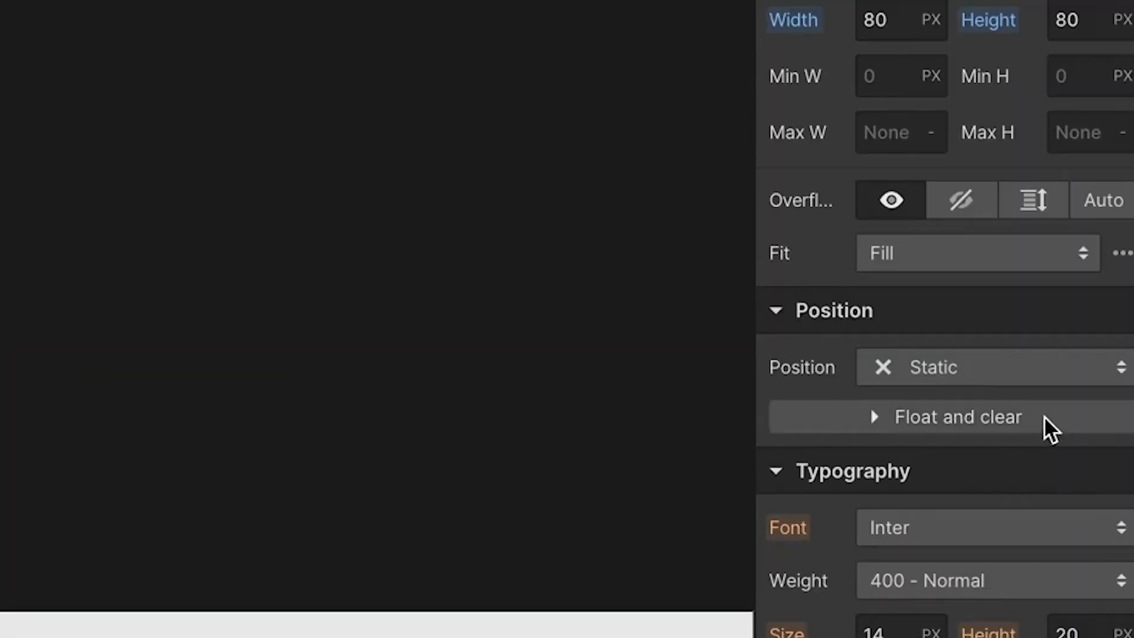
left_click(990, 367)
left_click(988, 369)
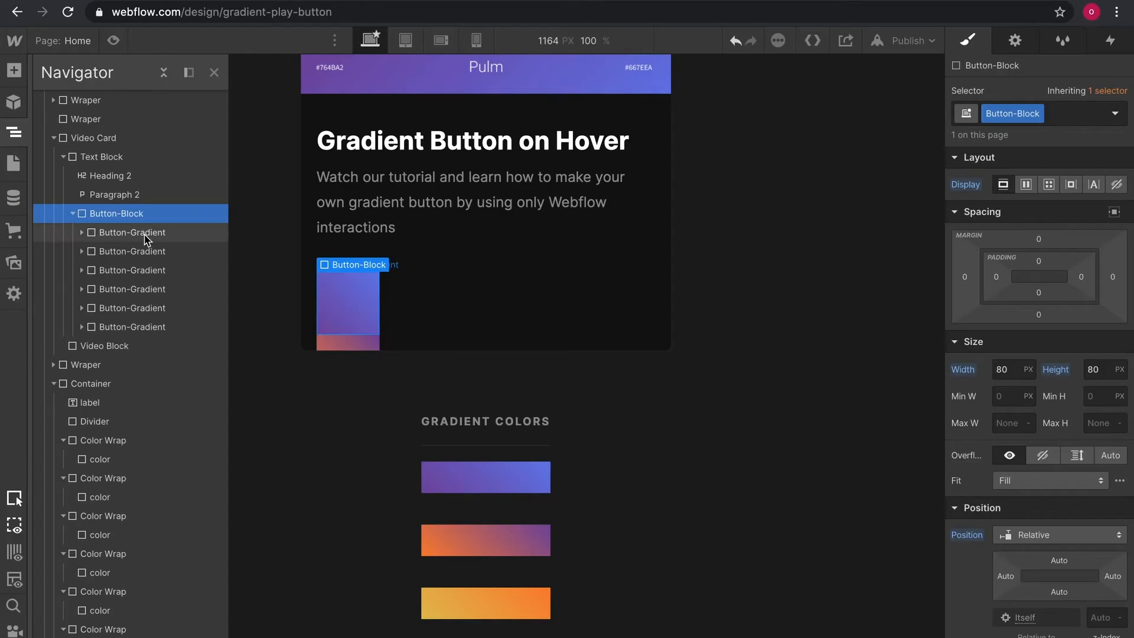
Set the Button-Gradient class position to Absolute using the Full preset.
left_click(145, 235)
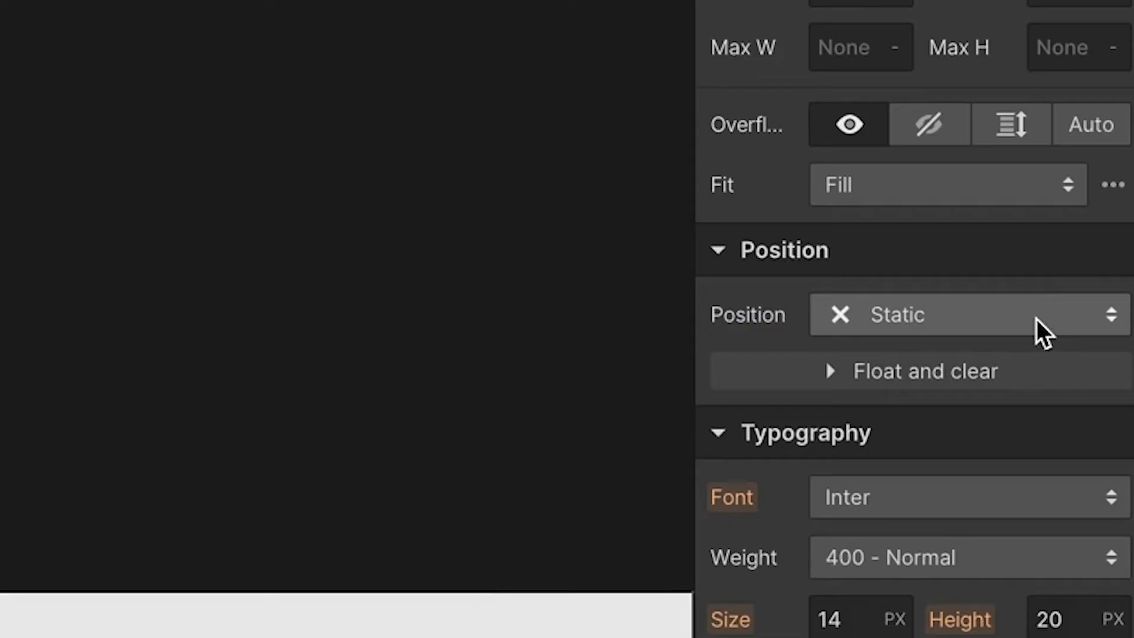
left_click(1085, 534)
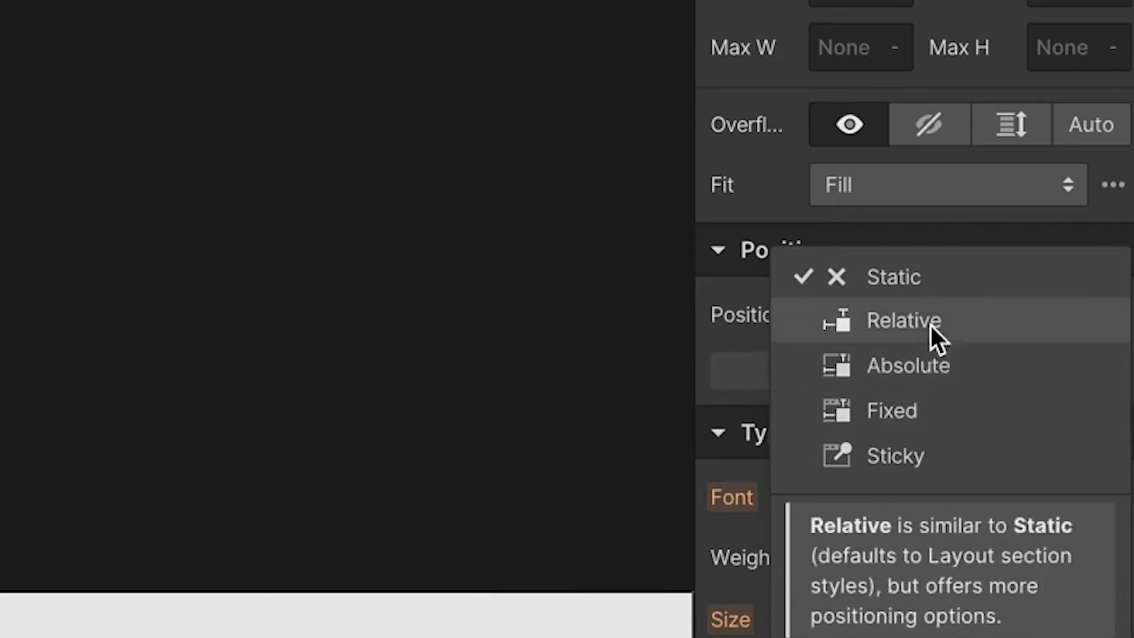
left_click(933, 367)
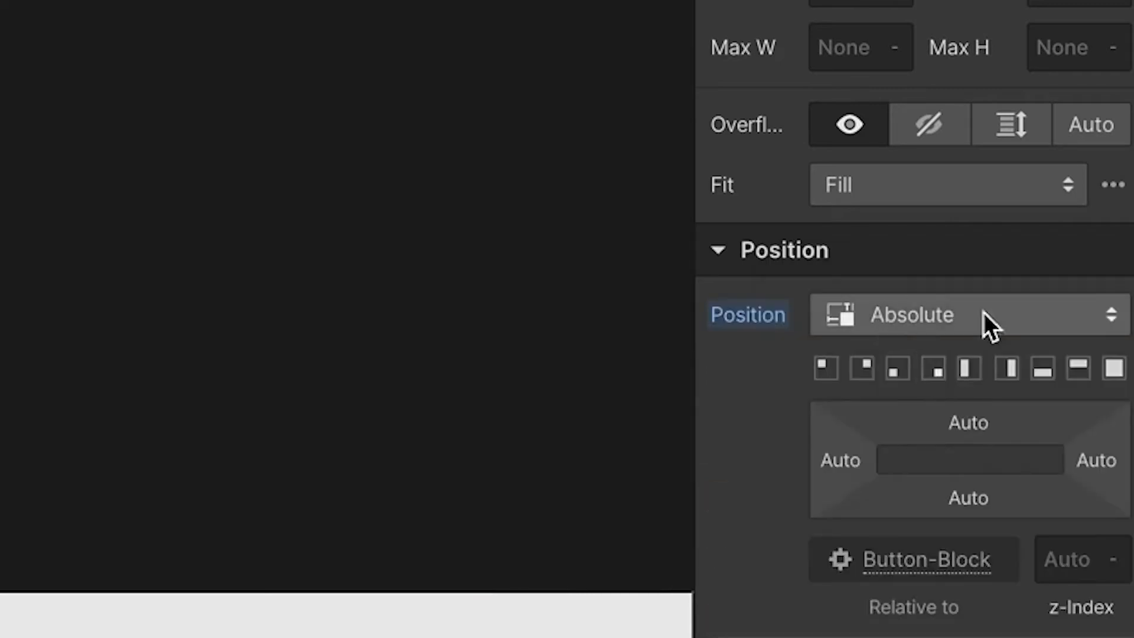
left_click(1114, 368)
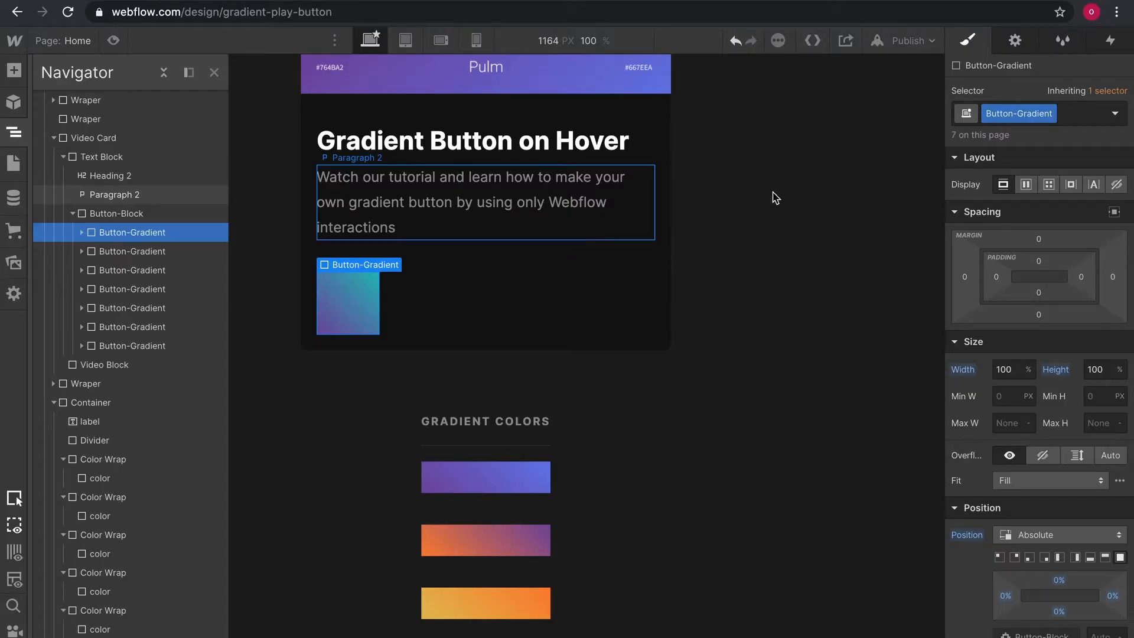
Add a Static combo class to the first Button-Gradient and set its position to Static.
left_click(1086, 118)
type("Stat")
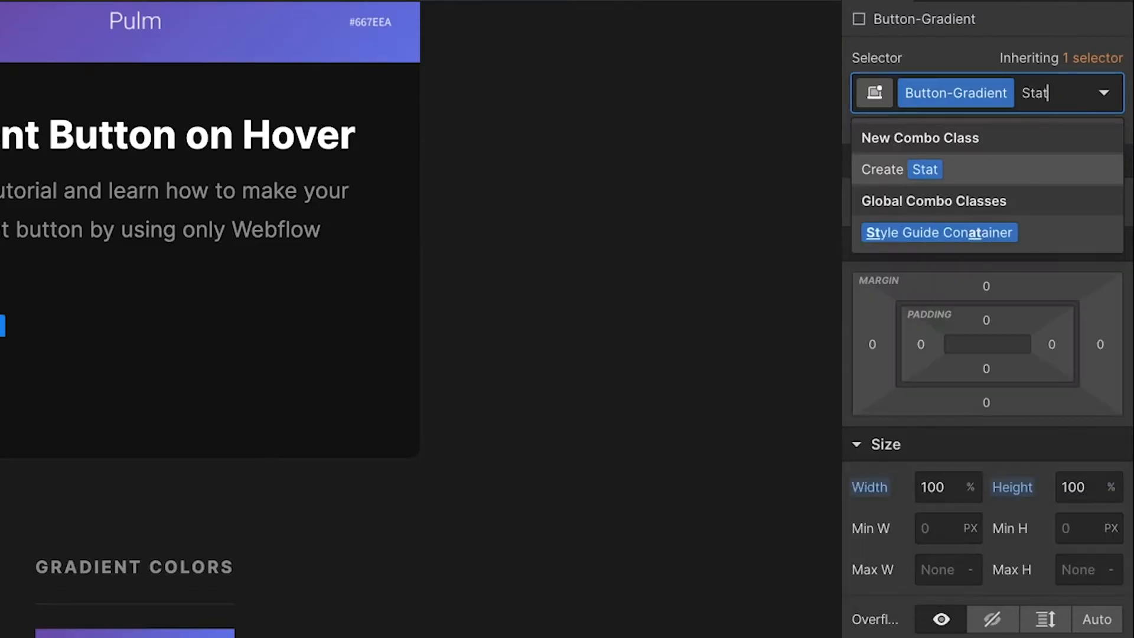
type("ic")
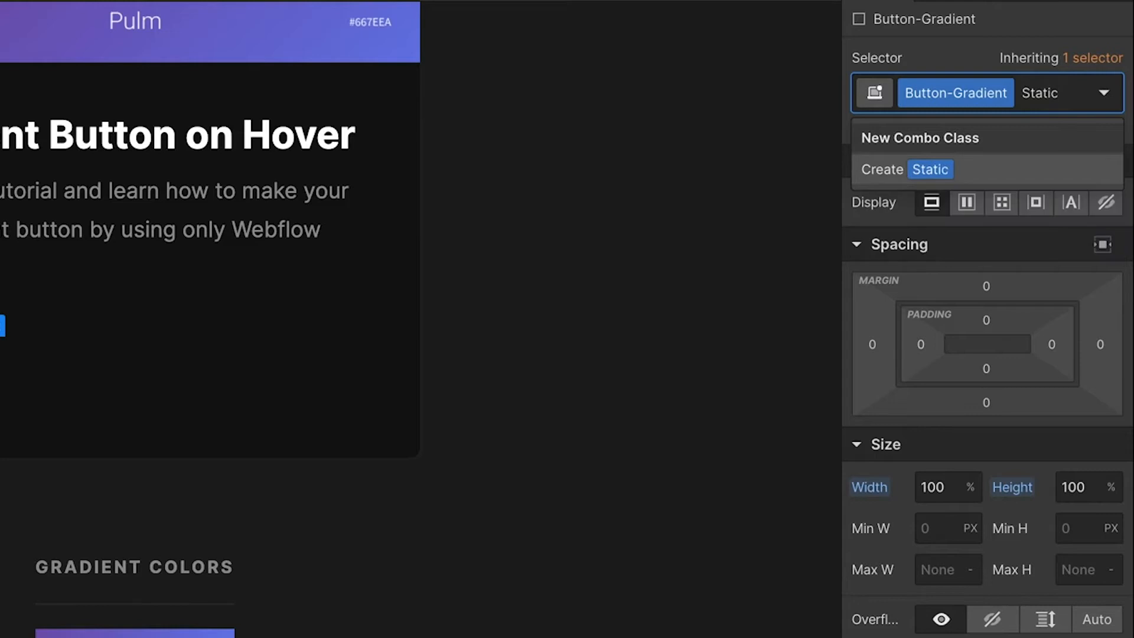
key("Return")
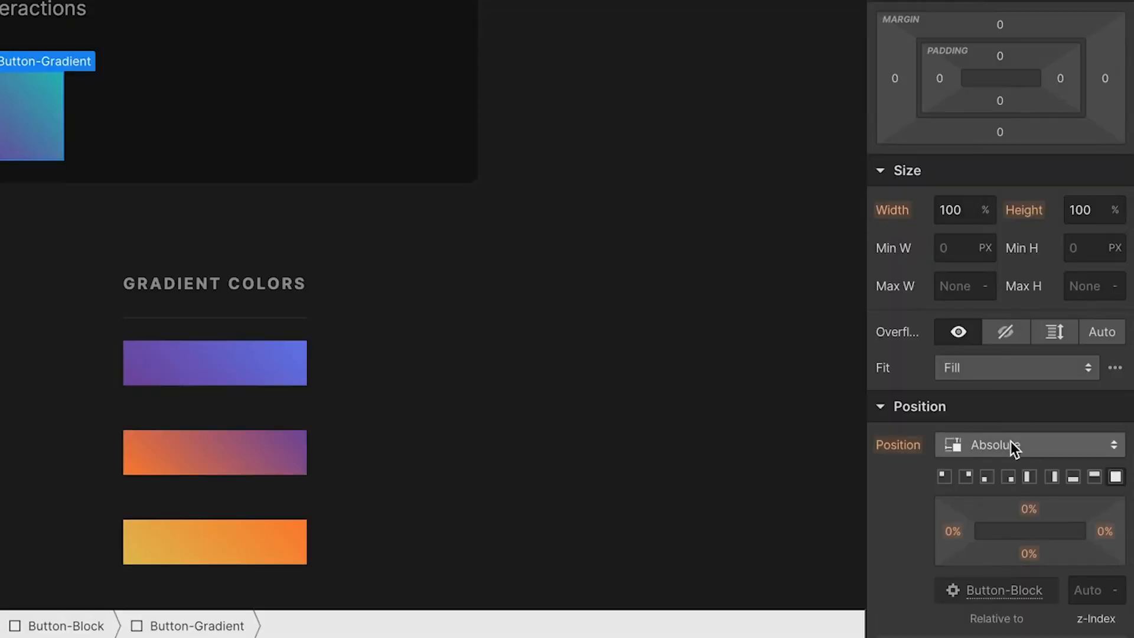
left_click(1011, 443)
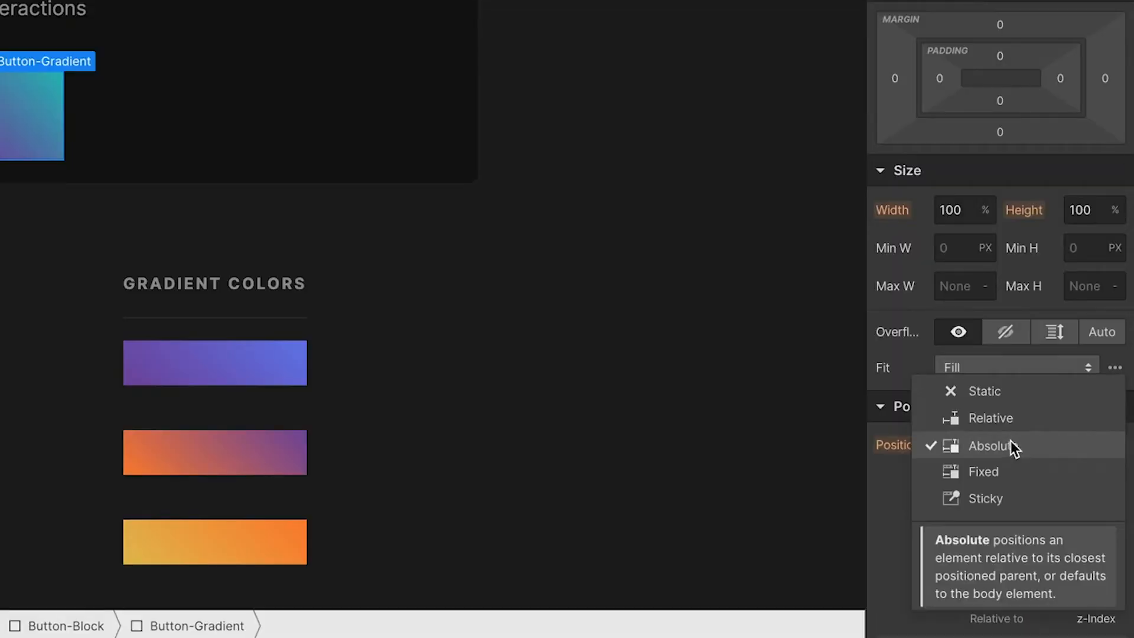
left_click(1009, 393)
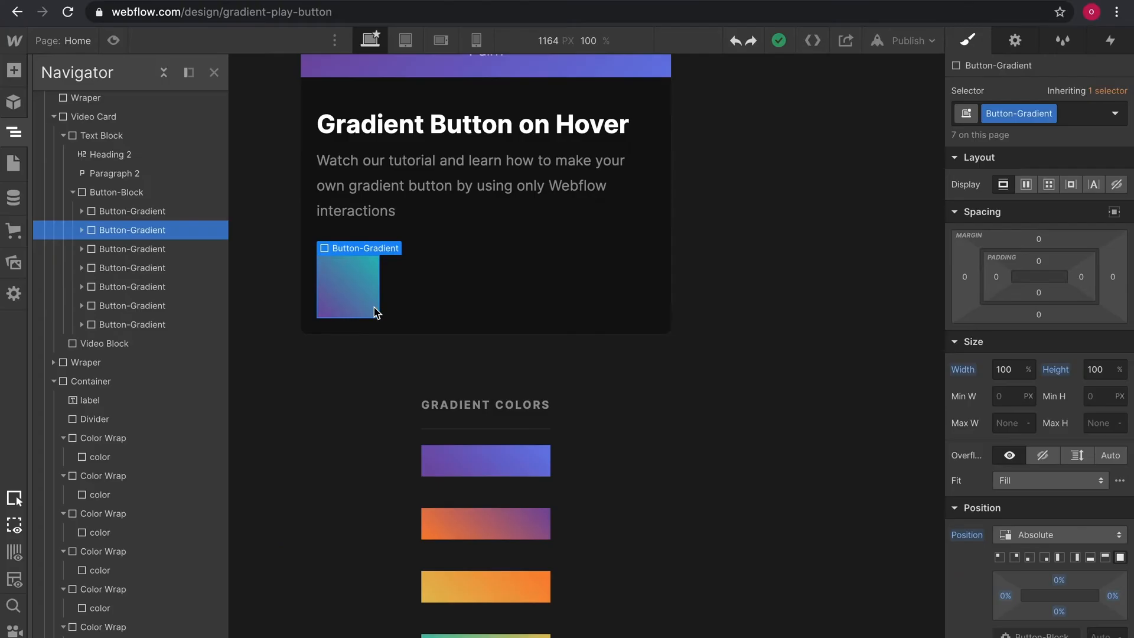
Add combo class 6 to the second Button-Gradient and set its z-index to 6.
left_click(1078, 117)
type("6")
key("Return")
left_click(1101, 624)
type("6")
Add combo class 5 to the third Button-Gradient and set its z-index to 5.
left_click(172, 237)
left_click(1086, 101)
type("5")
left_click(1102, 624)
type("5")
Add combo class 4 to the fourth Button-Gradient and set its z-index to 4.
left_click(172, 256)
left_click(1086, 101)
type("4")
key("Return")
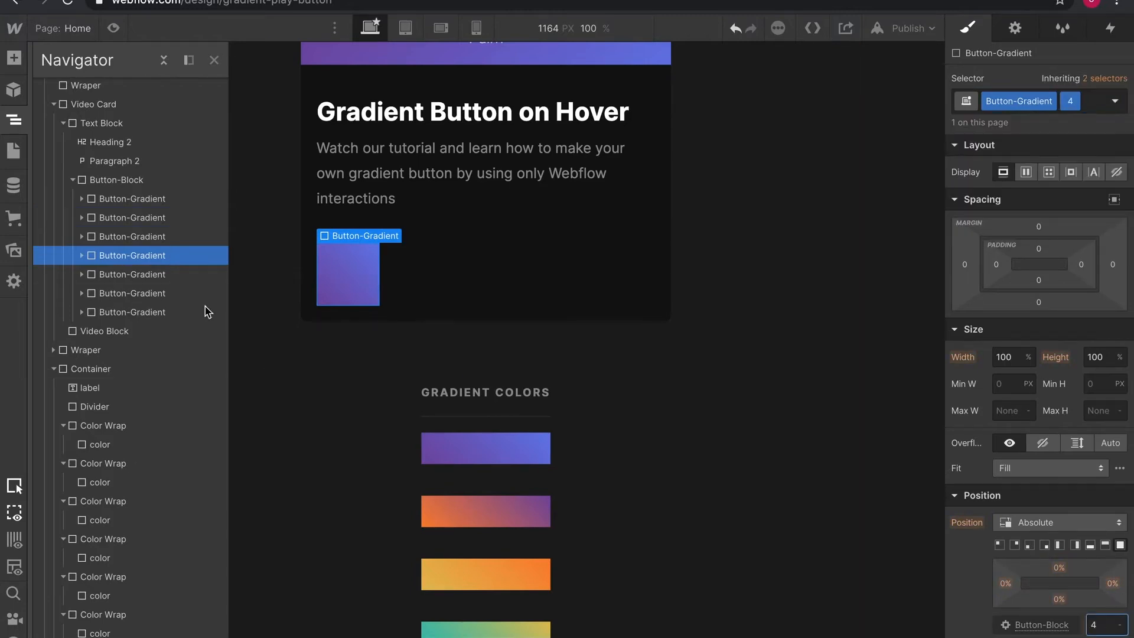
Add combo class 3 to the fifth Button-Gradient and set its z-index to 3.
left_click(171, 275)
left_click(1086, 101)
type("3")
key("Return")
left_click(1102, 624)
type("3")
Assign combo classes to the sixth and seventh Button-Gradient elements.
left_click(165, 294)
left_click(1082, 103)
left_click(128, 307)
left_click(1080, 102)
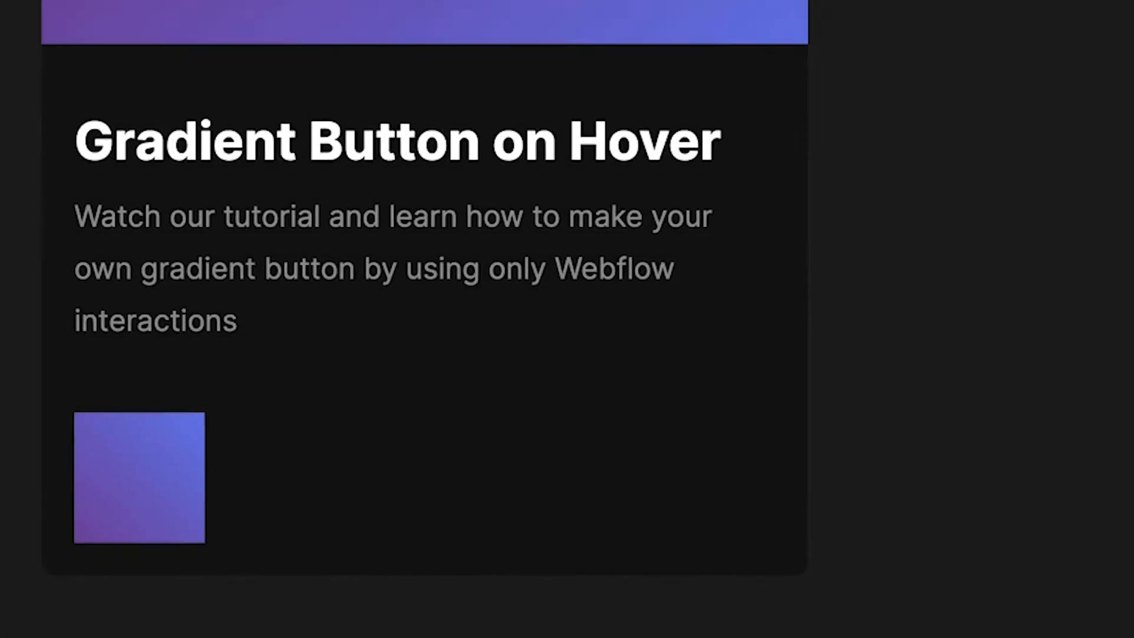
Add a new div block inside the button block and give it the class Play-Icon.
left_click_drag(128, 635, 975, 158)
left_click(947, 144)
type("Play")
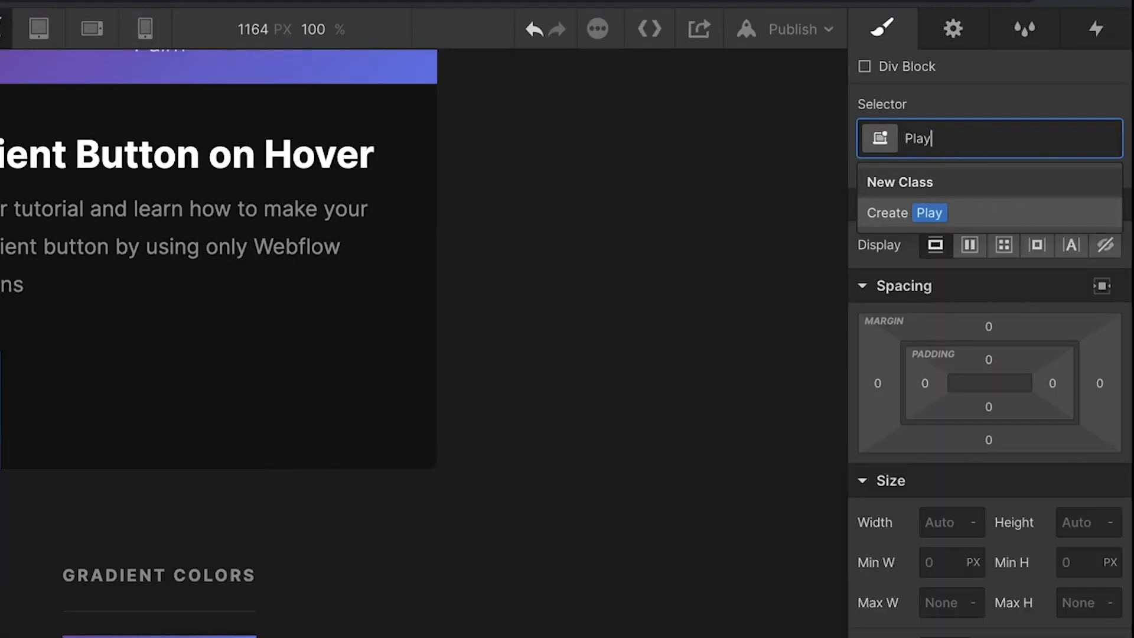
type("-Icon")
key("Return")
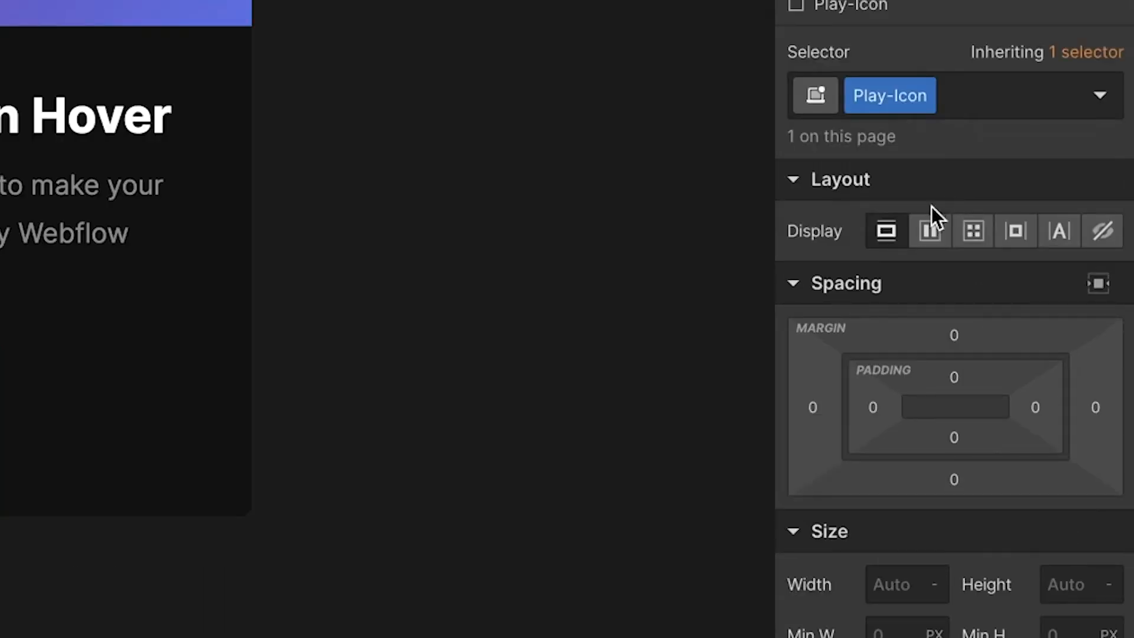
Set Play-Icon's display to flex with children centered both vertically and horizontally.
left_click(937, 242)
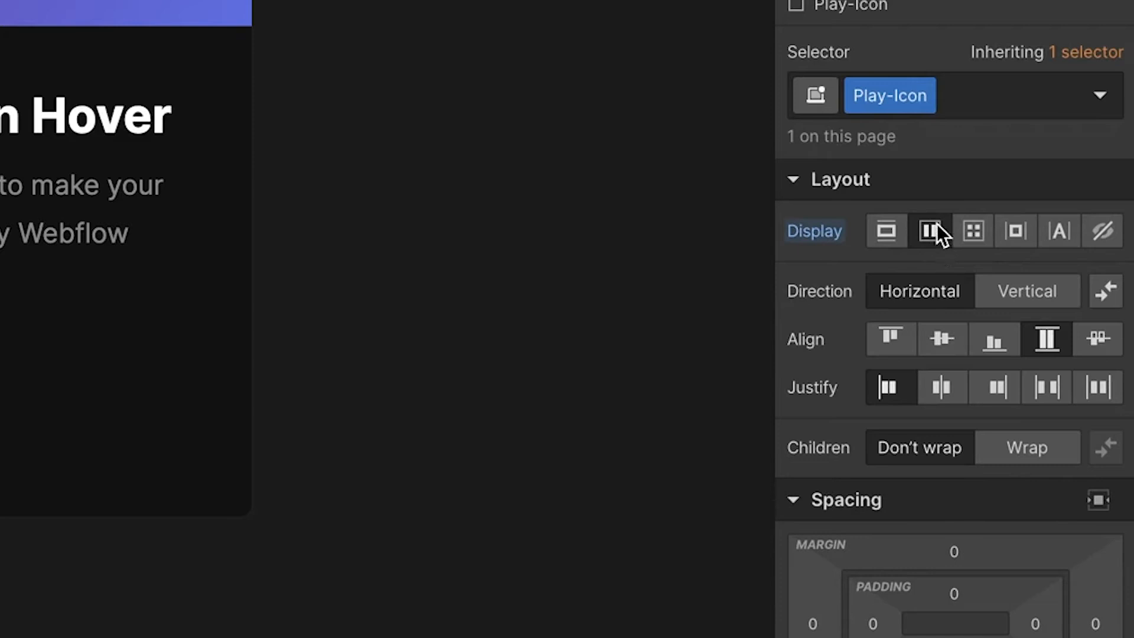
left_click(950, 341)
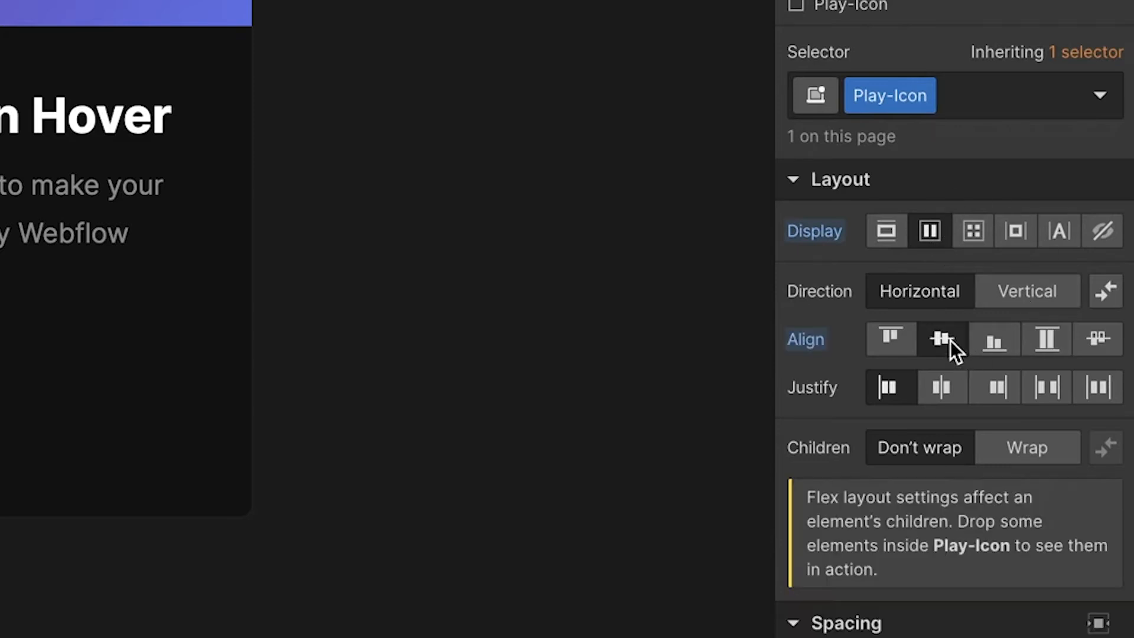
left_click(954, 392)
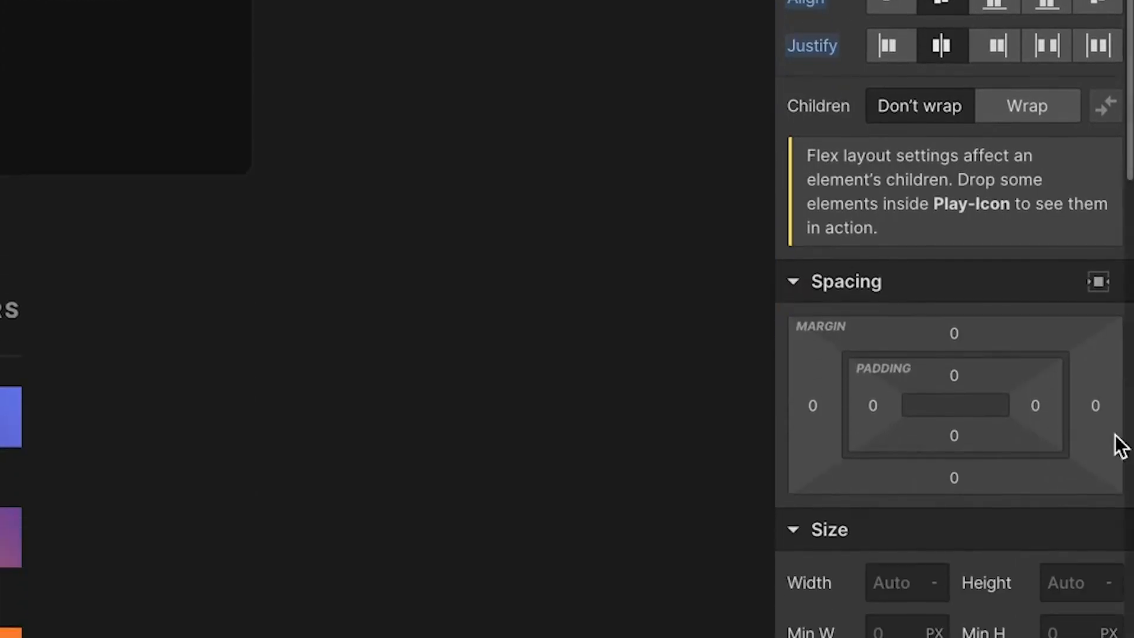
Set Play-Icon's position to Absolute with the Full preset and a z-index of 7.
scroll(1005, 337, "down", 5)
left_click(956, 381)
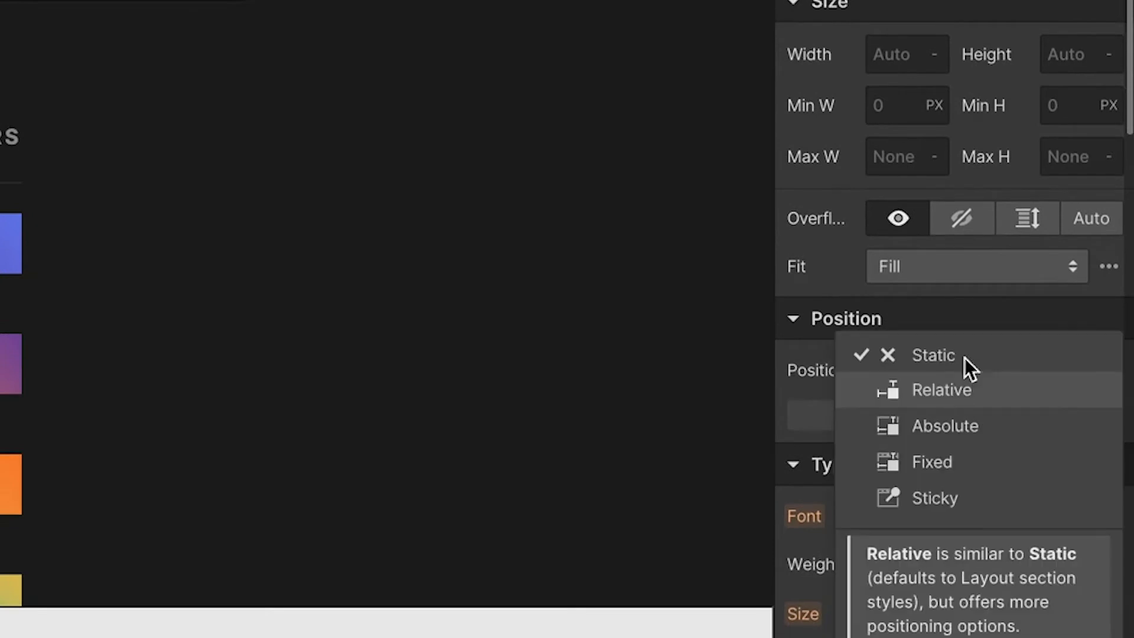
left_click(1018, 433)
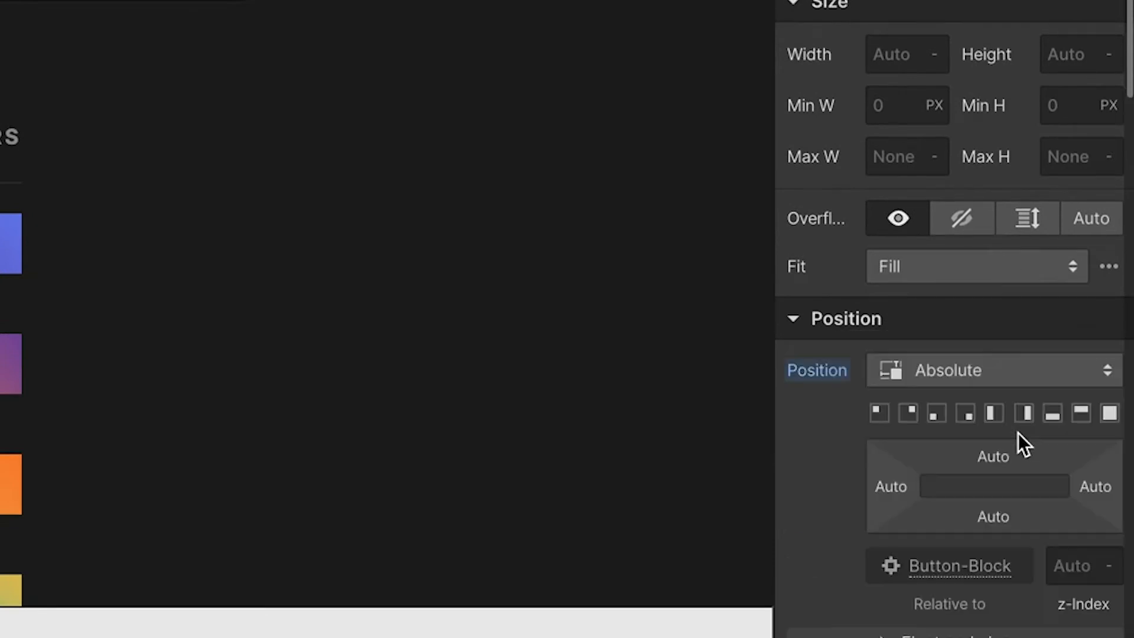
scroll(974, 434, "down", 6)
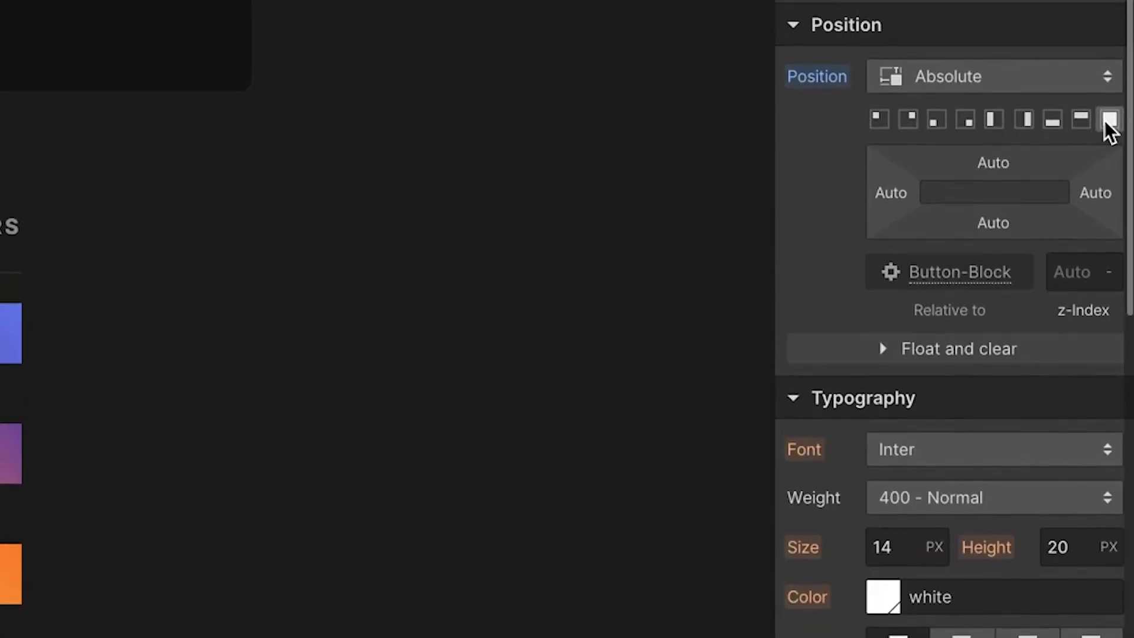
left_click(1106, 122)
left_click(1078, 276)
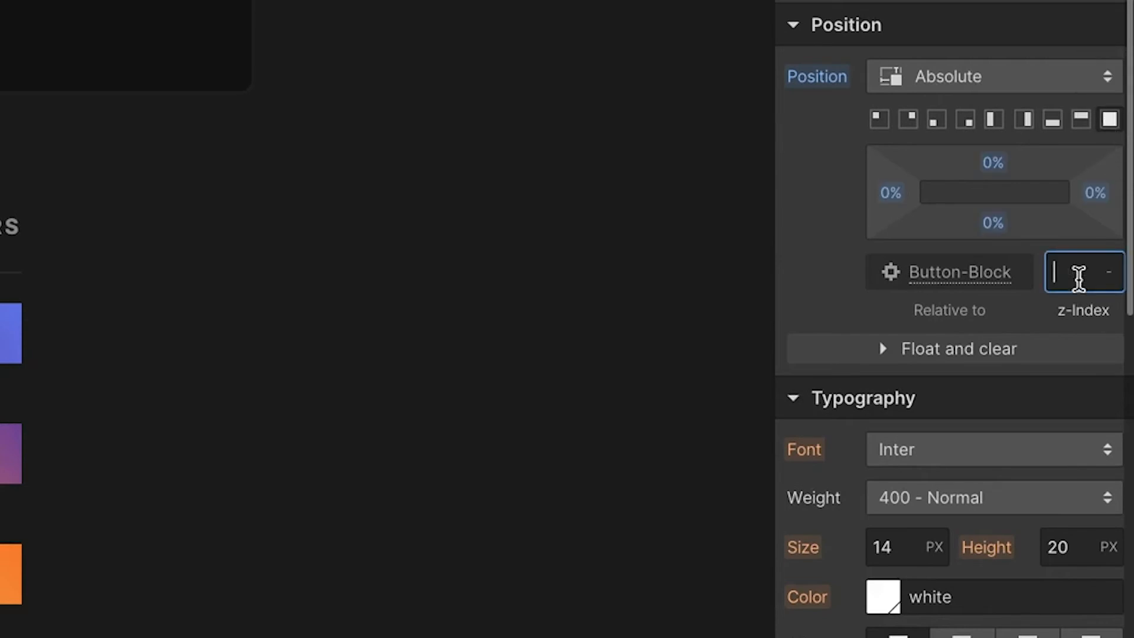
Add an image inside the Play-Icon block and set its source to the play 1.svg asset.
left_click(18, 76)
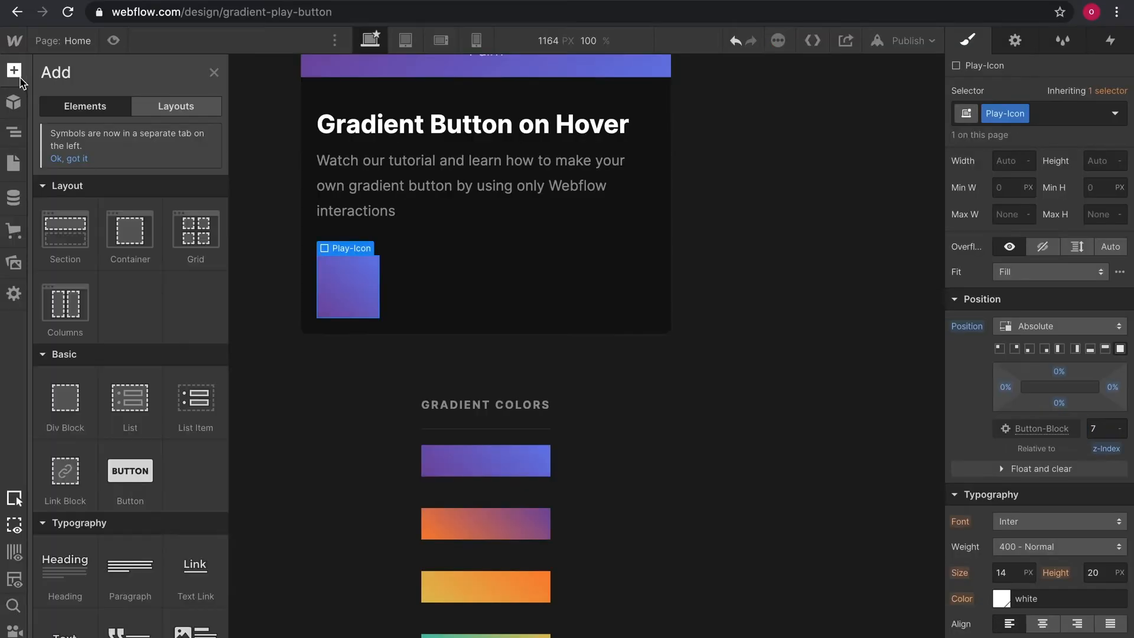
scroll(136, 481, "down", 8)
left_click_drag(51, 363, 329, 282)
left_click(413, 337)
scroll(153, 375, "down", 2)
left_click(193, 490)
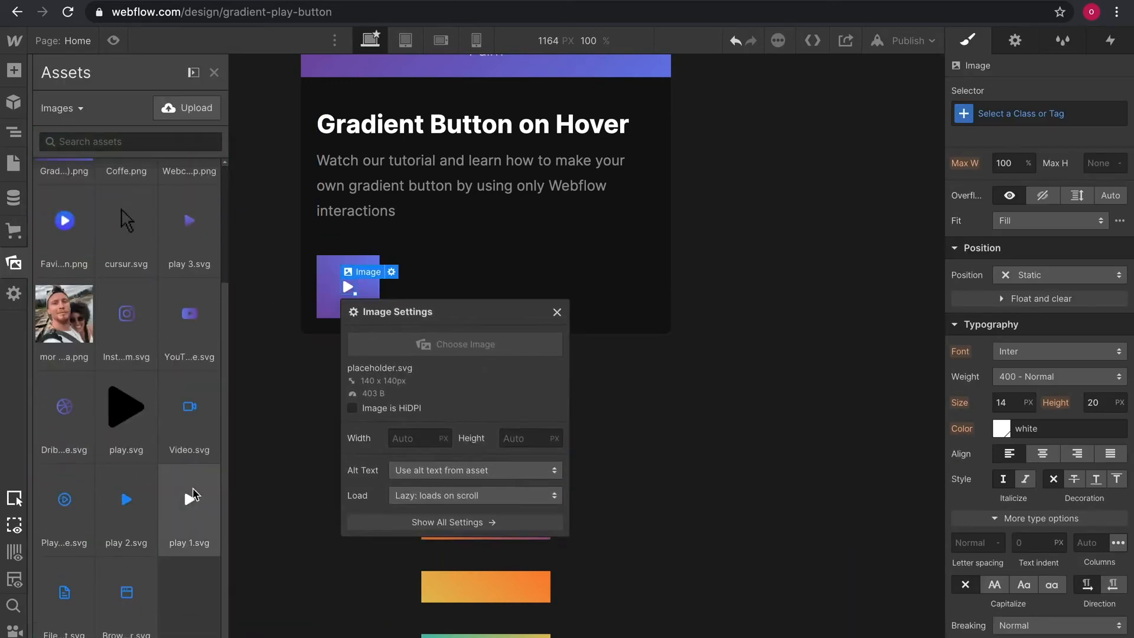
left_click(555, 311)
left_click(377, 310)
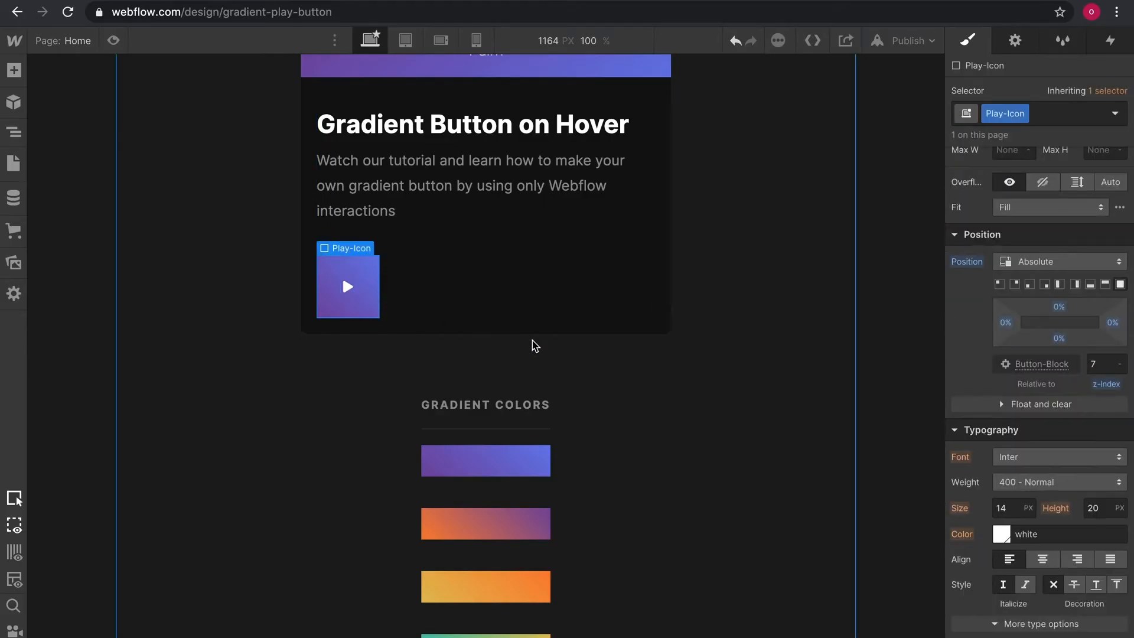
Select the parent Button-Block and set its width and height to 70 px.
left_click(348, 251)
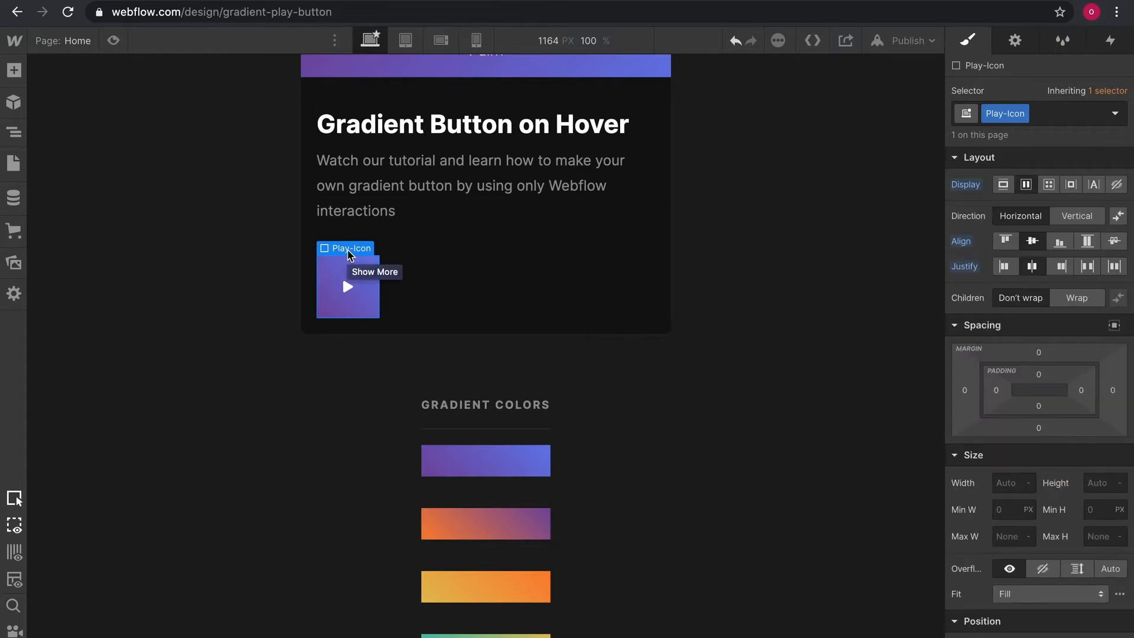
left_click(349, 254)
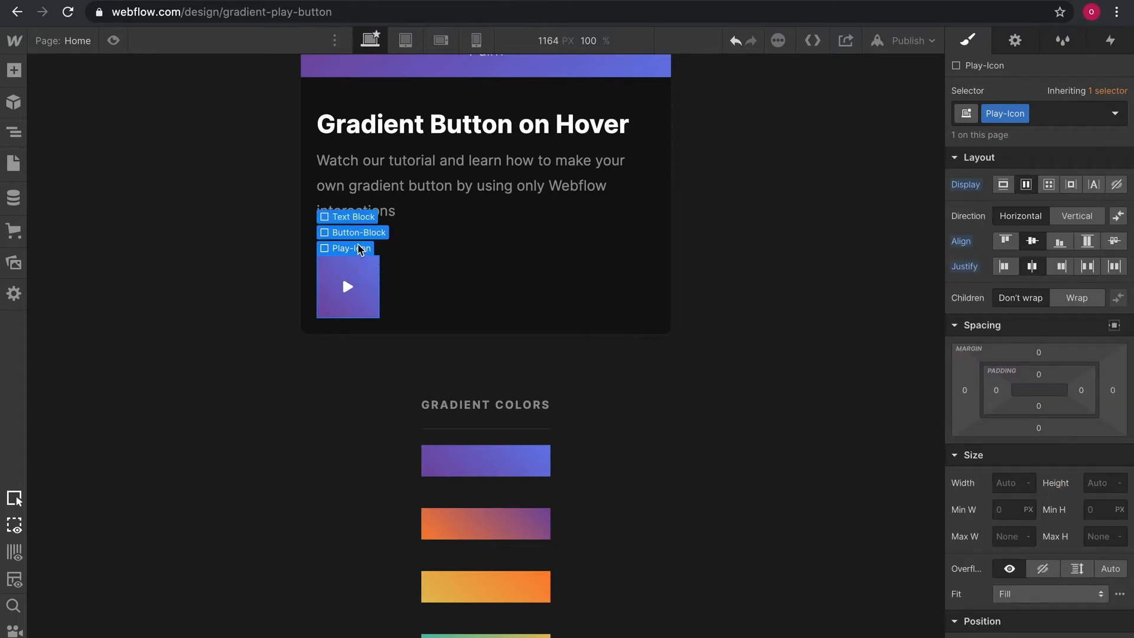
left_click(361, 233)
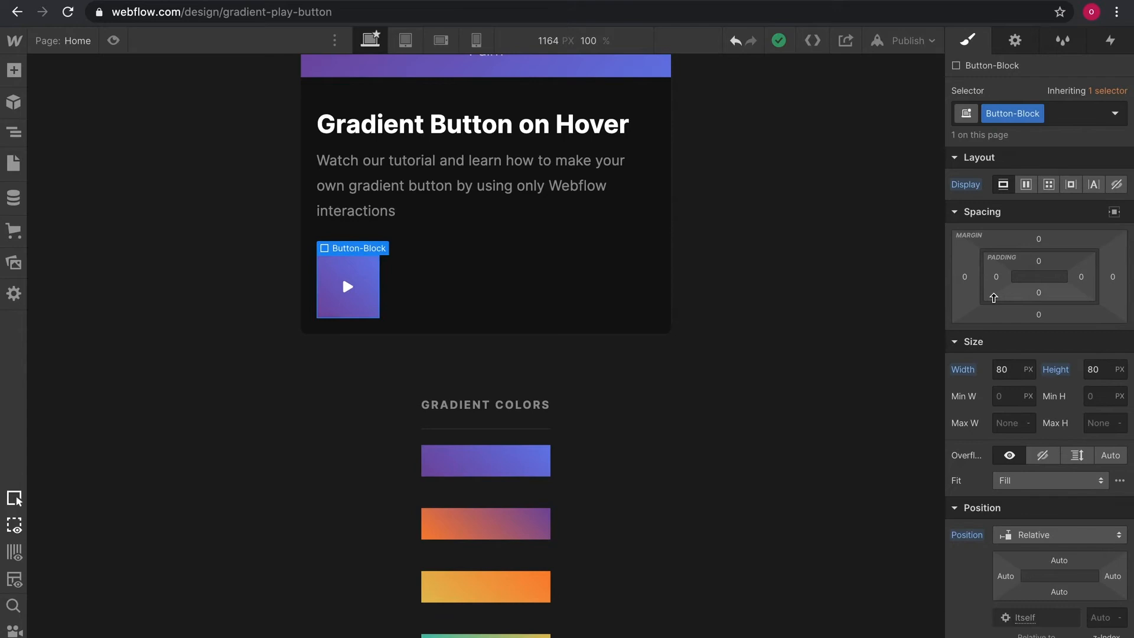
left_click(1011, 370)
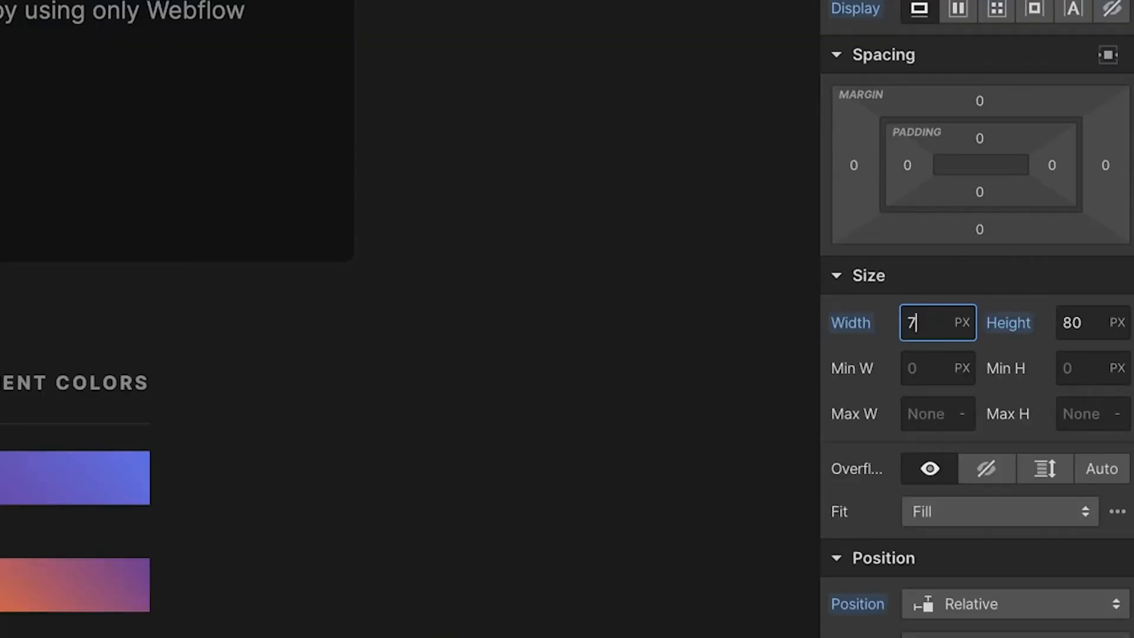
key("Tab")
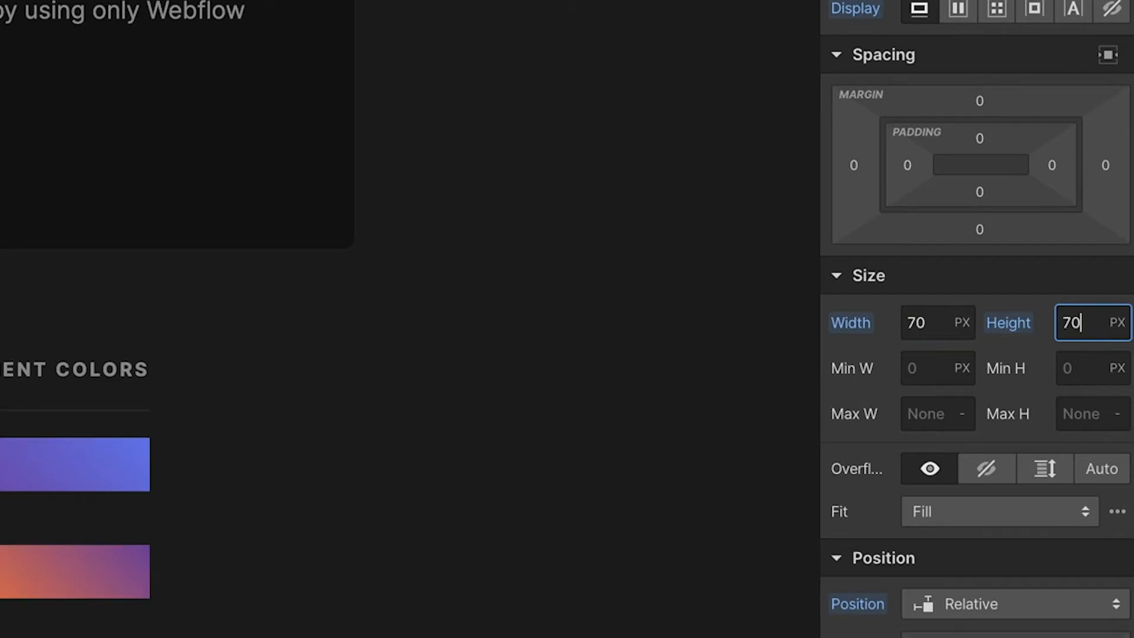
Round the Button-Block's corners with a border radius and set its overflow to hidden.
scroll(1091, 459, "down", 5)
scroll(1091, 458, "down", 10)
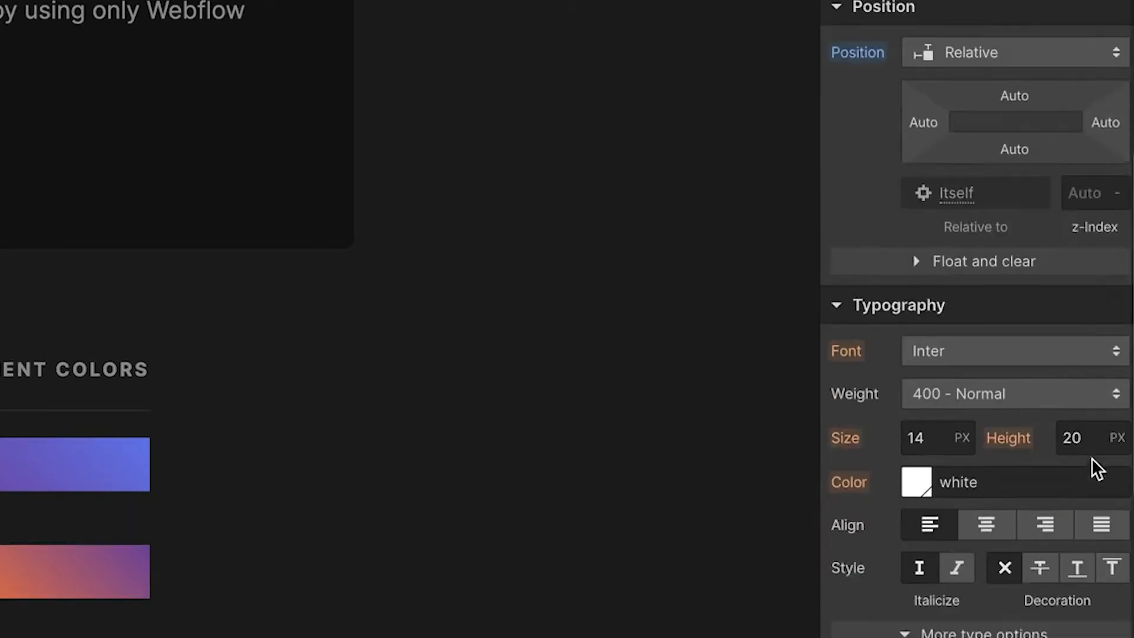
left_click(1083, 513)
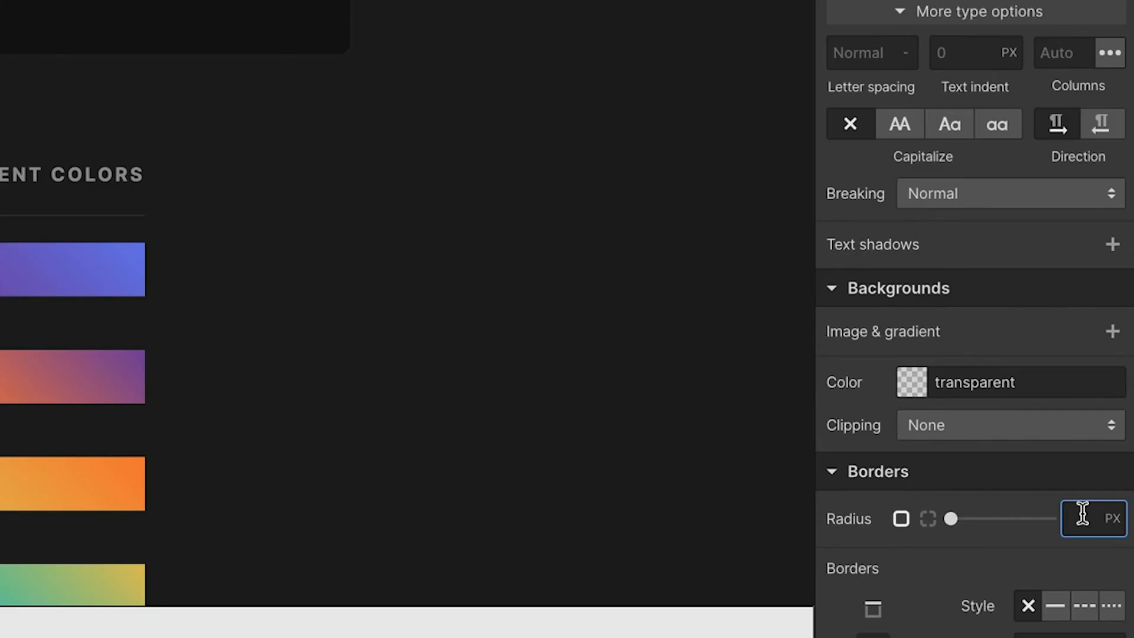
key("Return")
left_click(270, 281)
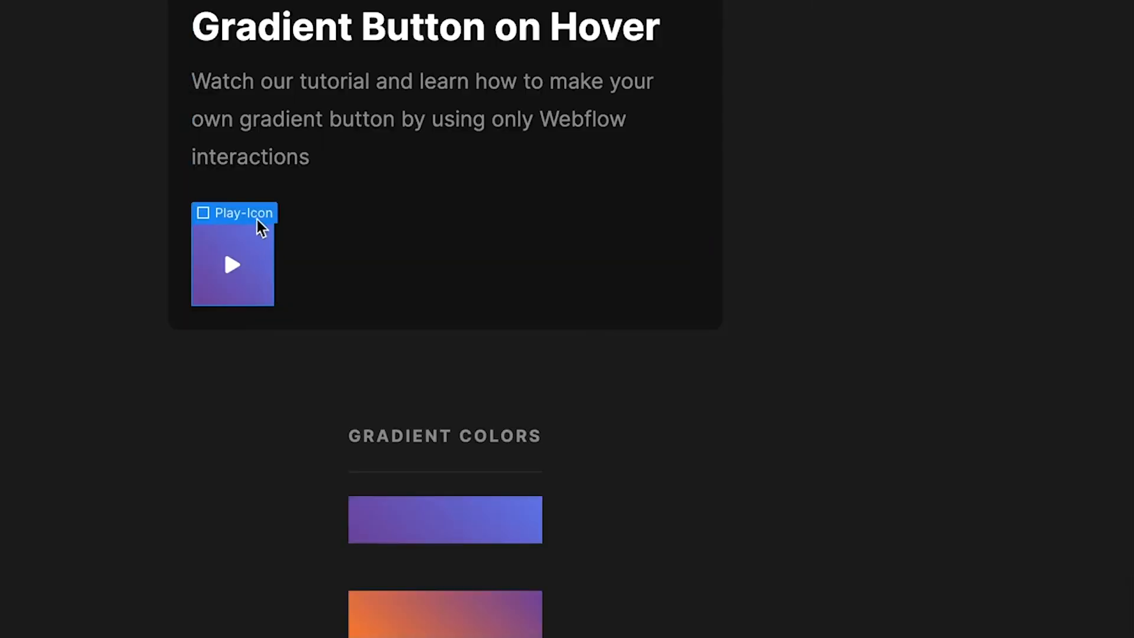
mouse_move(254, 214)
left_click(258, 189)
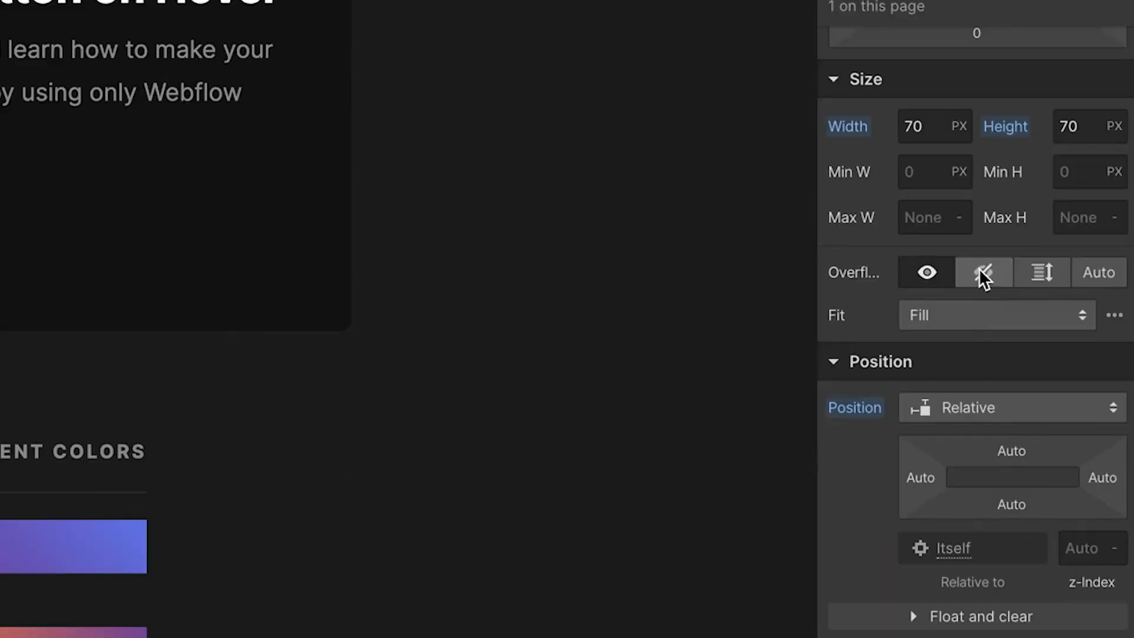
left_click(979, 268)
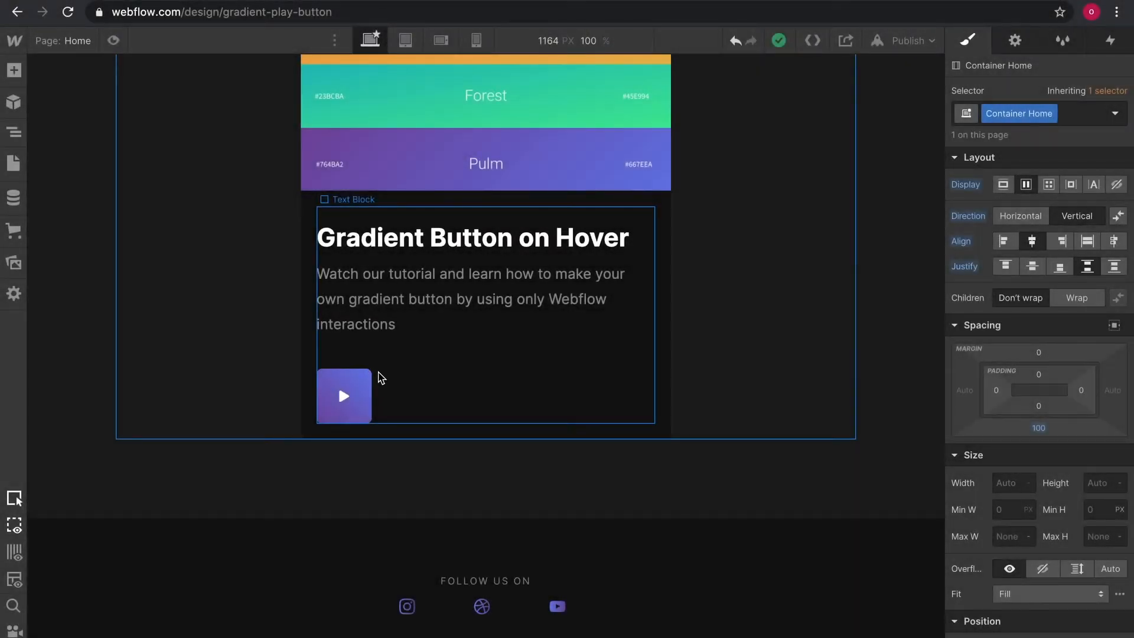
Select Button-Block and add a Mouse hover trigger that starts a new timed animation named Button Gradient On.
left_click(14, 132)
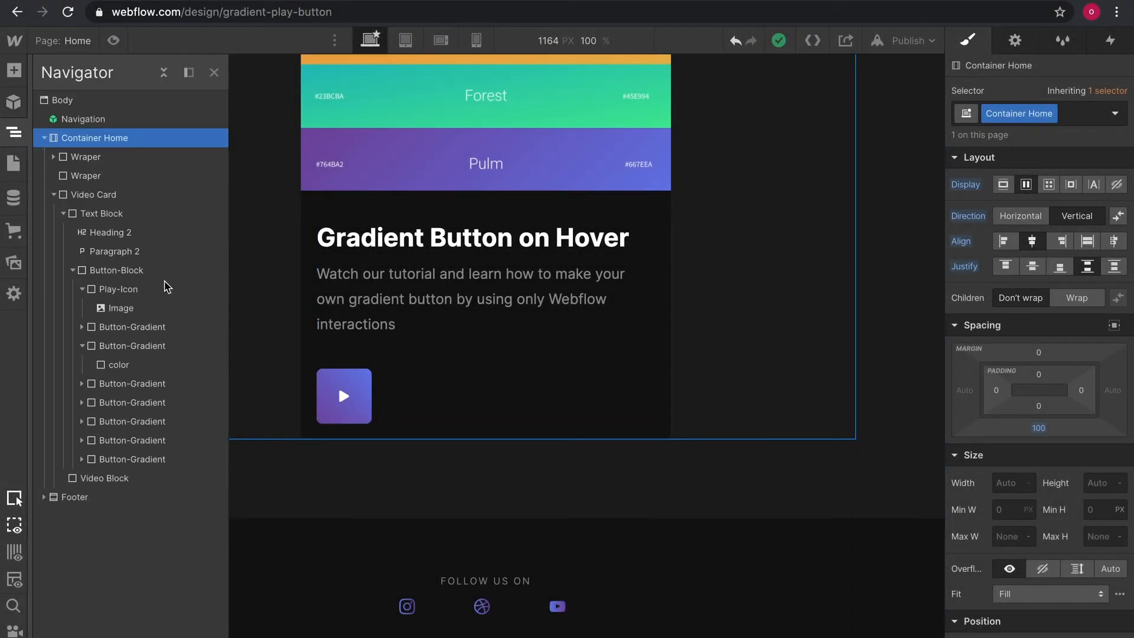
left_click(72, 270)
left_click(104, 270)
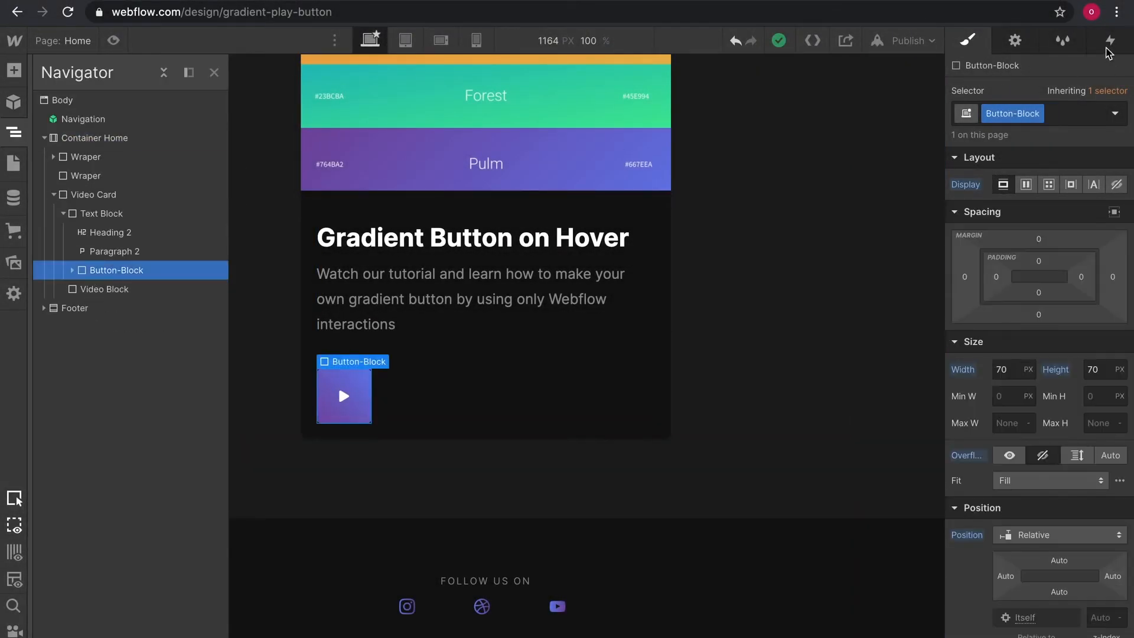
left_click(1110, 41)
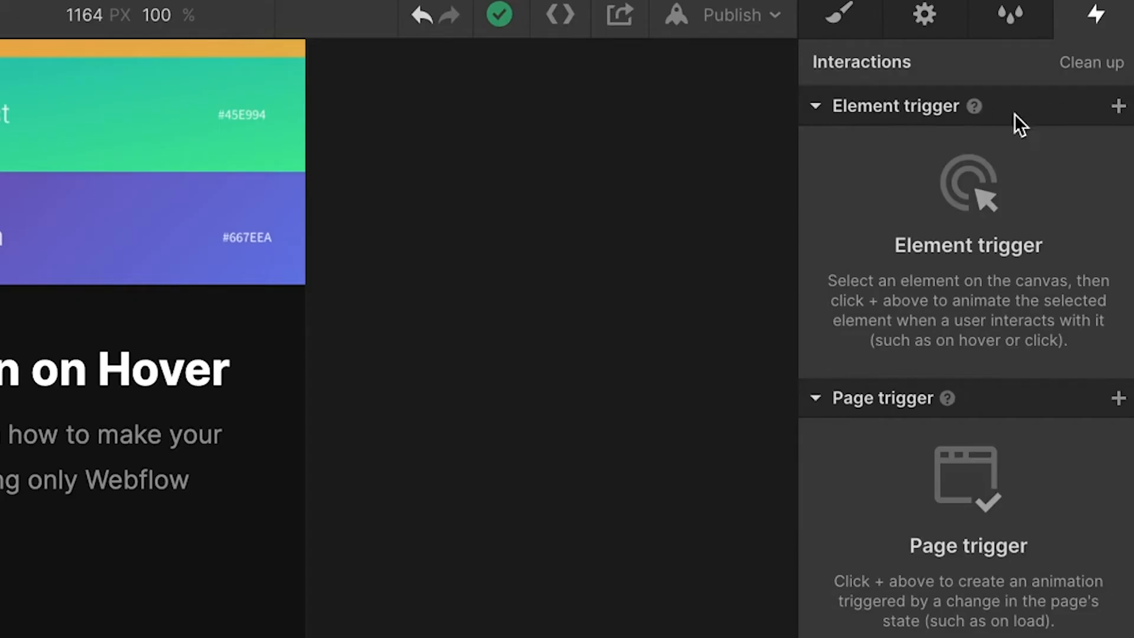
left_click(1118, 106)
left_click(1038, 186)
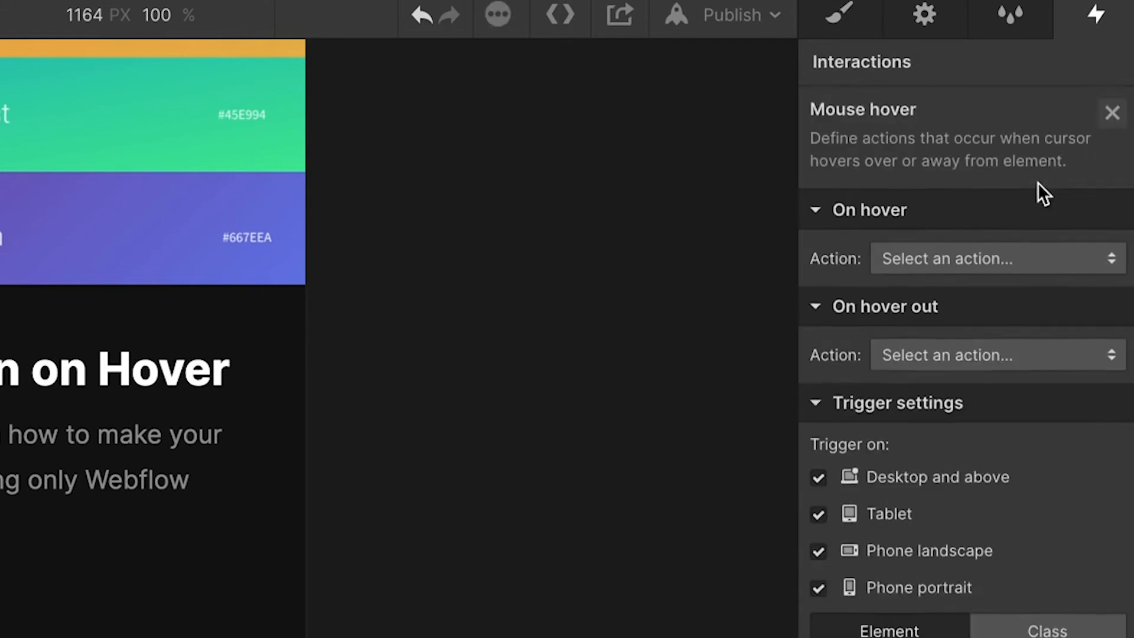
left_click(952, 264)
left_click(1036, 322)
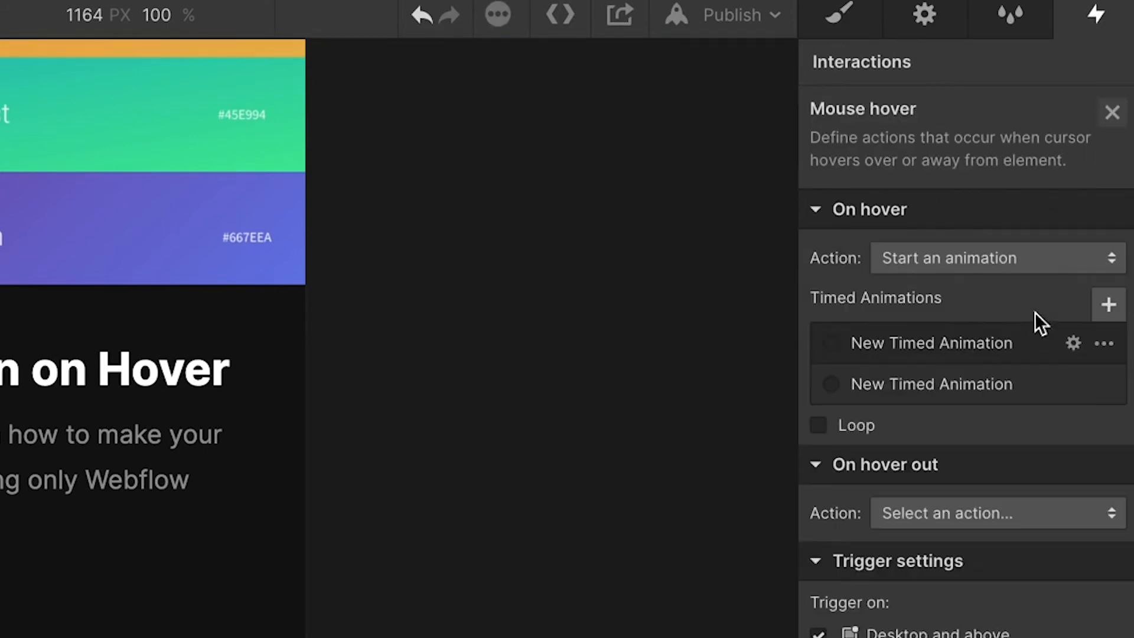
left_click(1109, 304)
type("Button Gradient On")
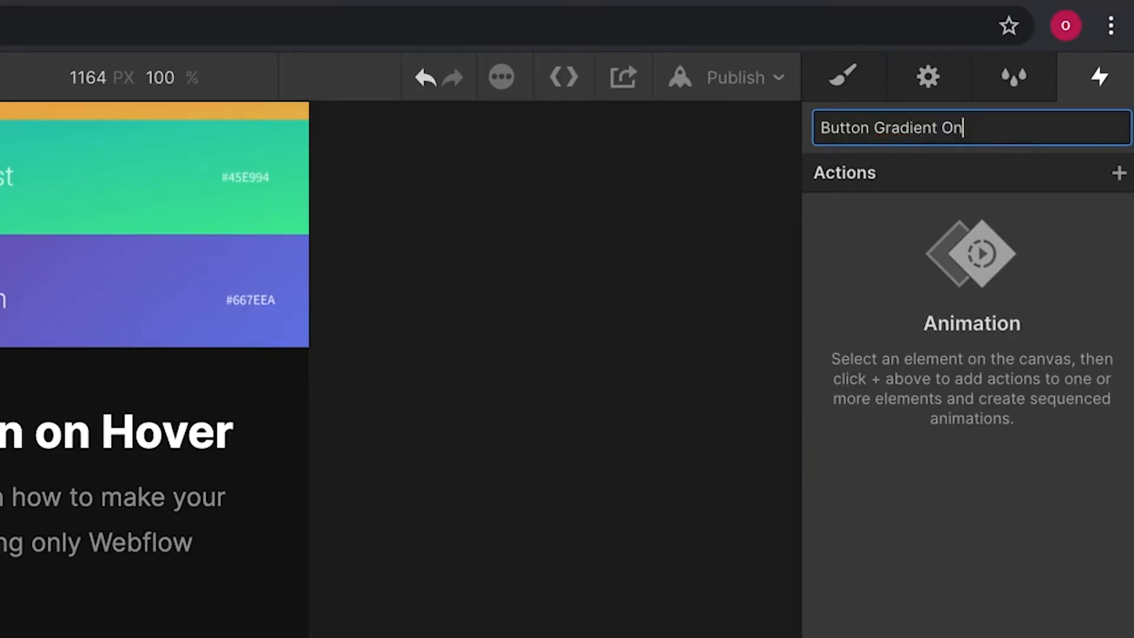
key("Return")
Add Opacity actions to the animation for the first two Button-Gradient layers.
left_click(1120, 174)
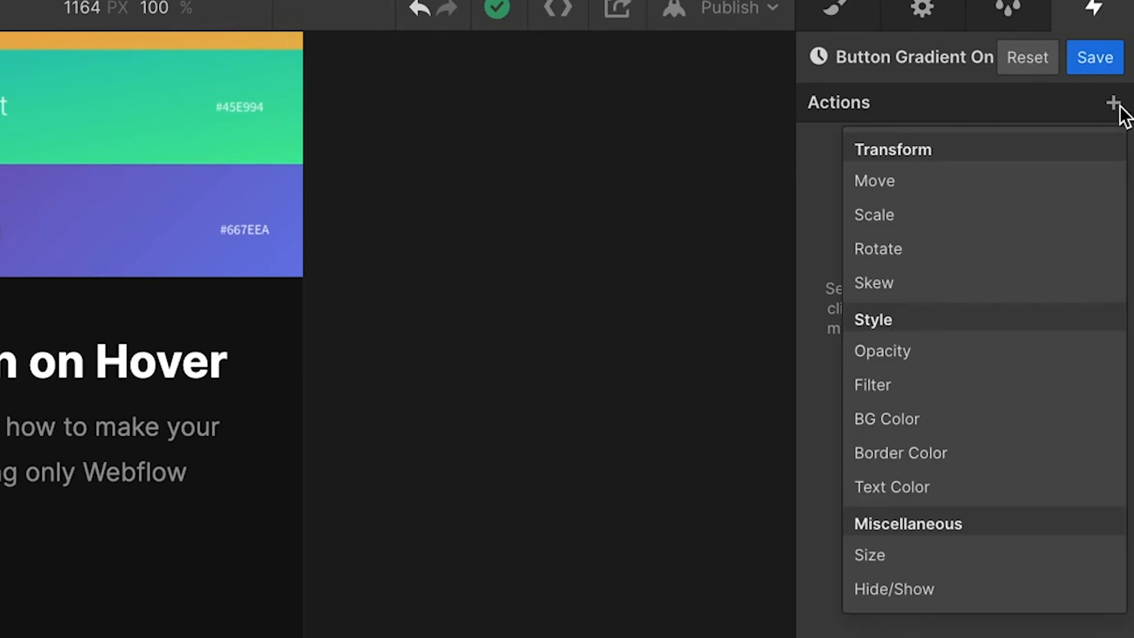
left_click(936, 352)
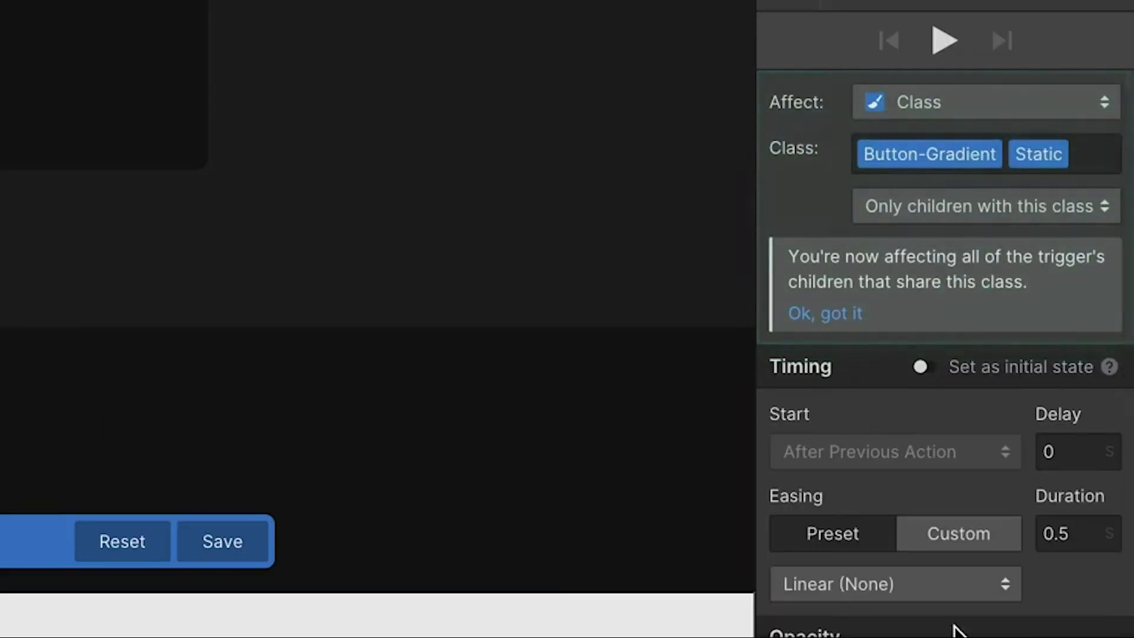
left_click(1078, 598)
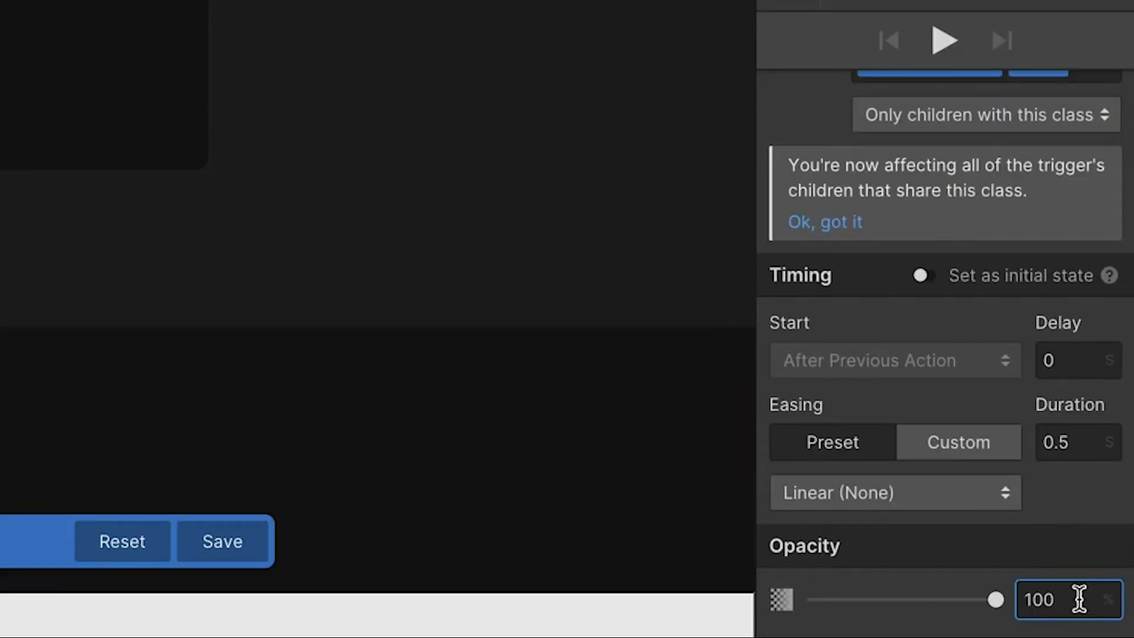
left_click(174, 328)
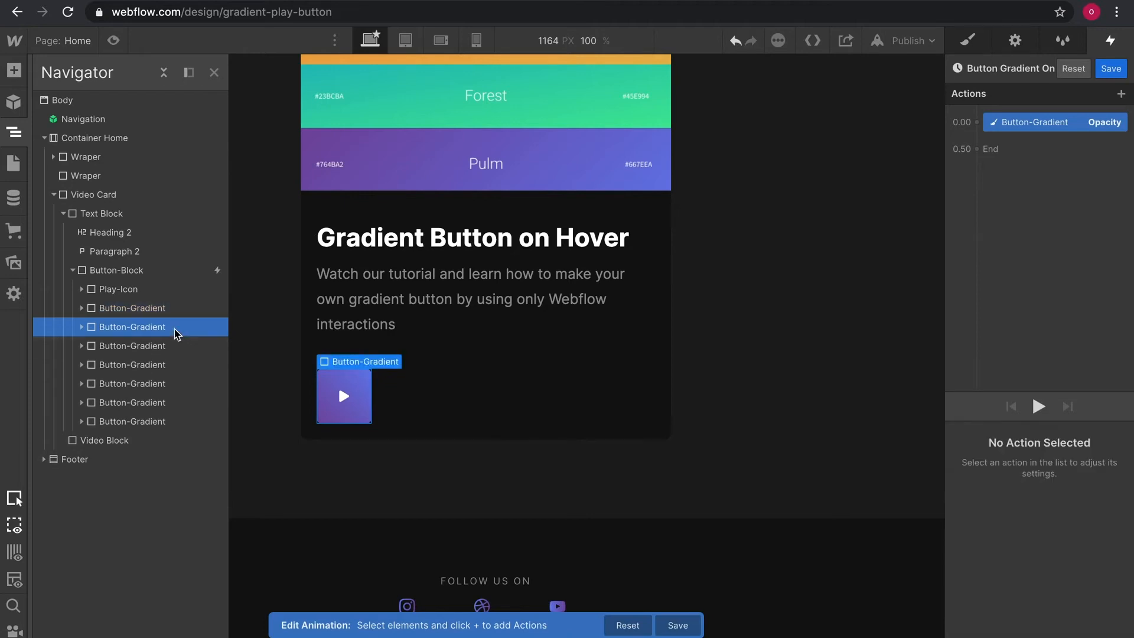
left_click(1121, 92)
left_click(1042, 232)
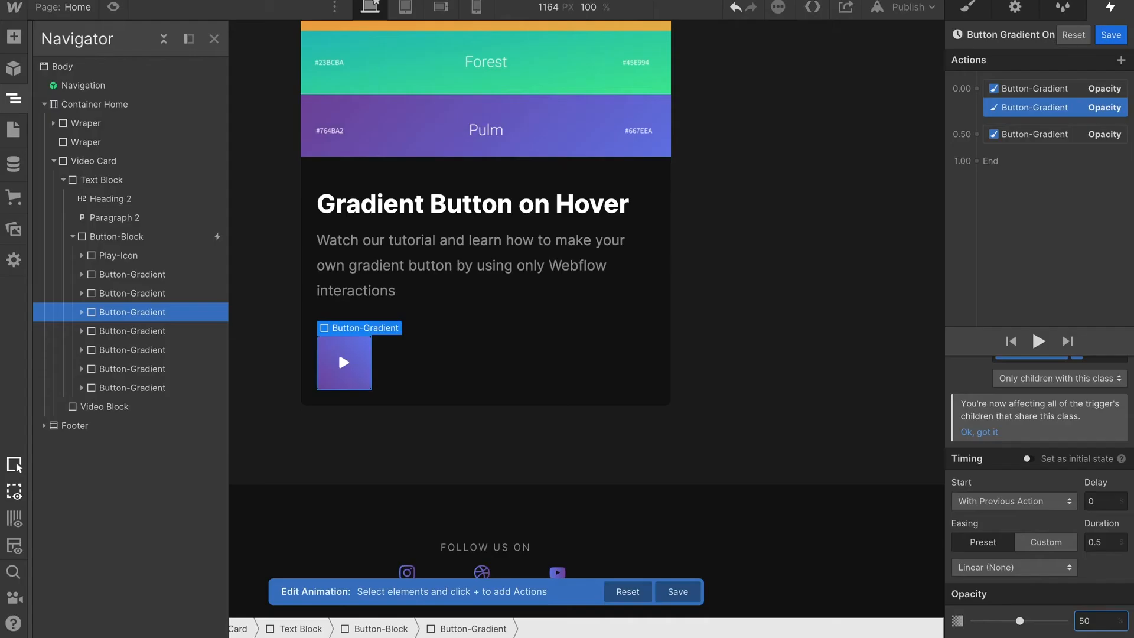
left_click(132, 331)
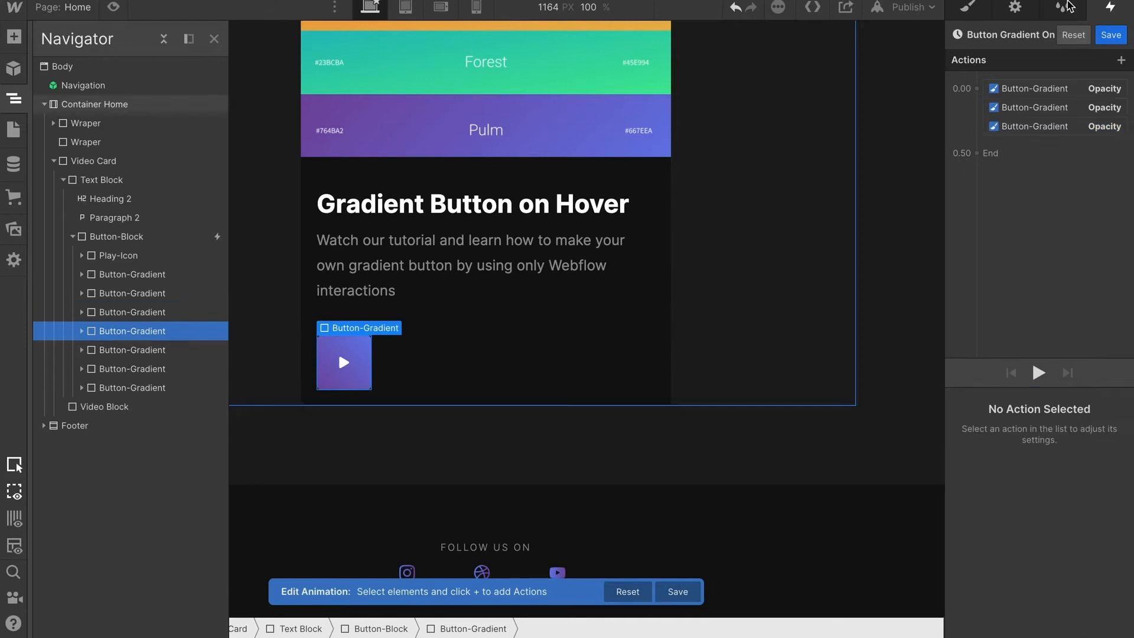
Add Opacity actions for the next two Button-Gradient layers, setting each opacity to 0%.
left_click(1121, 60)
left_click(1043, 199)
left_click(1084, 621)
type("0")
left_click(117, 351)
left_click(976, 89)
left_click(1001, 231)
left_click(1092, 621)
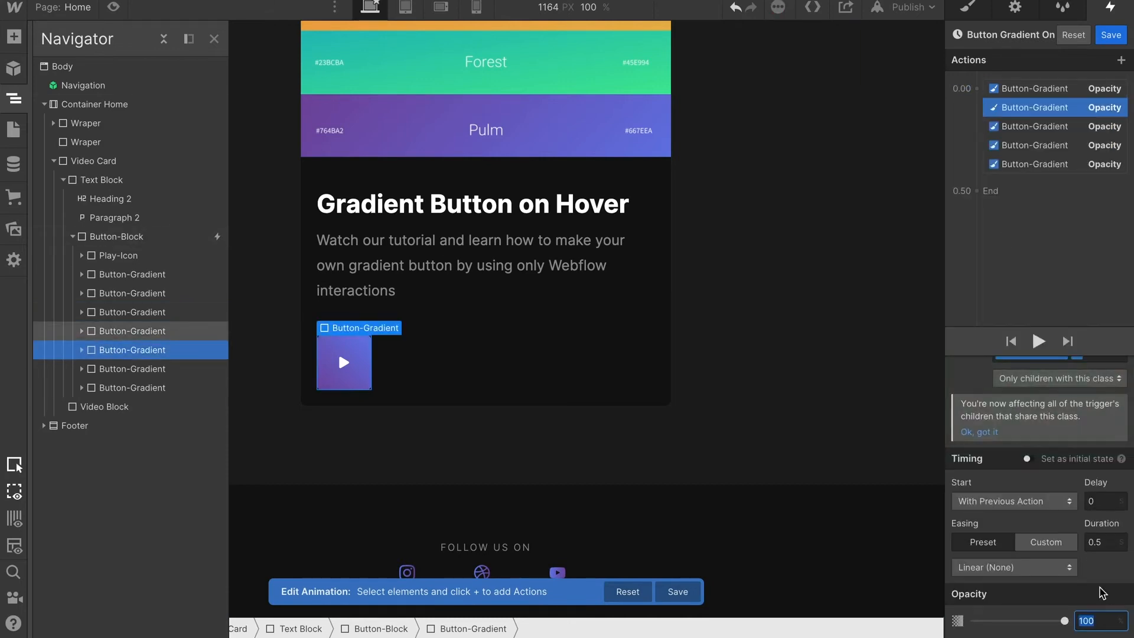
type("0")
Add Opacity actions for the remaining Button-Gradient layers, setting the last one's opacity to 50%.
left_click(121, 369)
left_click(977, 89)
left_click(998, 231)
left_click(1092, 619)
left_click(124, 387)
left_click(976, 89)
left_click(999, 231)
left_click(1091, 619)
type("50")
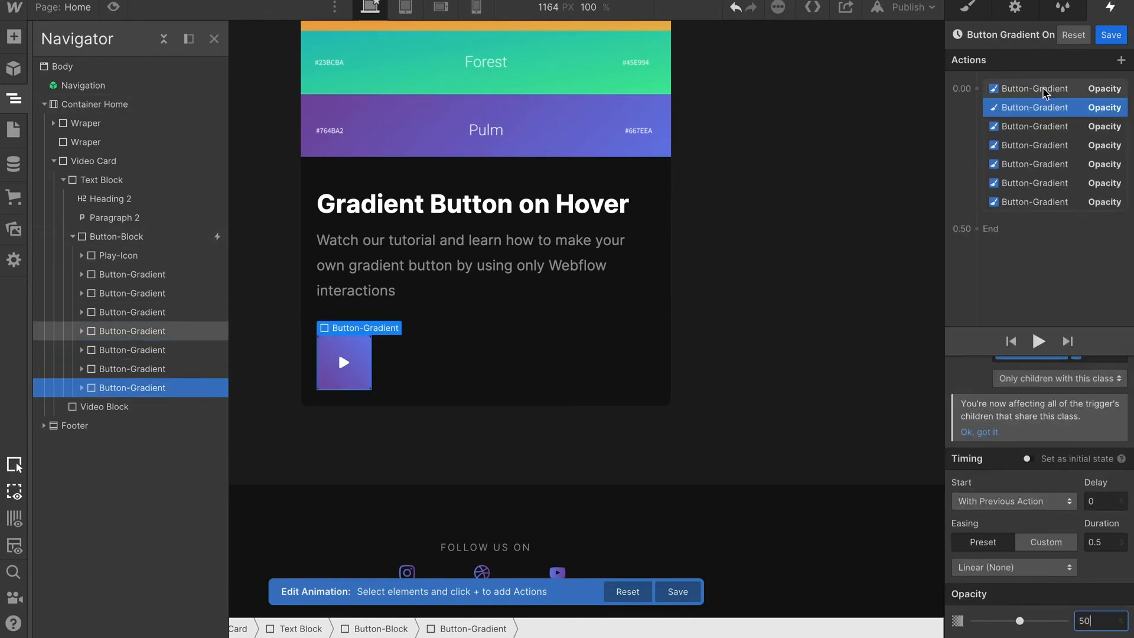
Mark the opacity actions as the animation's initial state.
left_click(1049, 93)
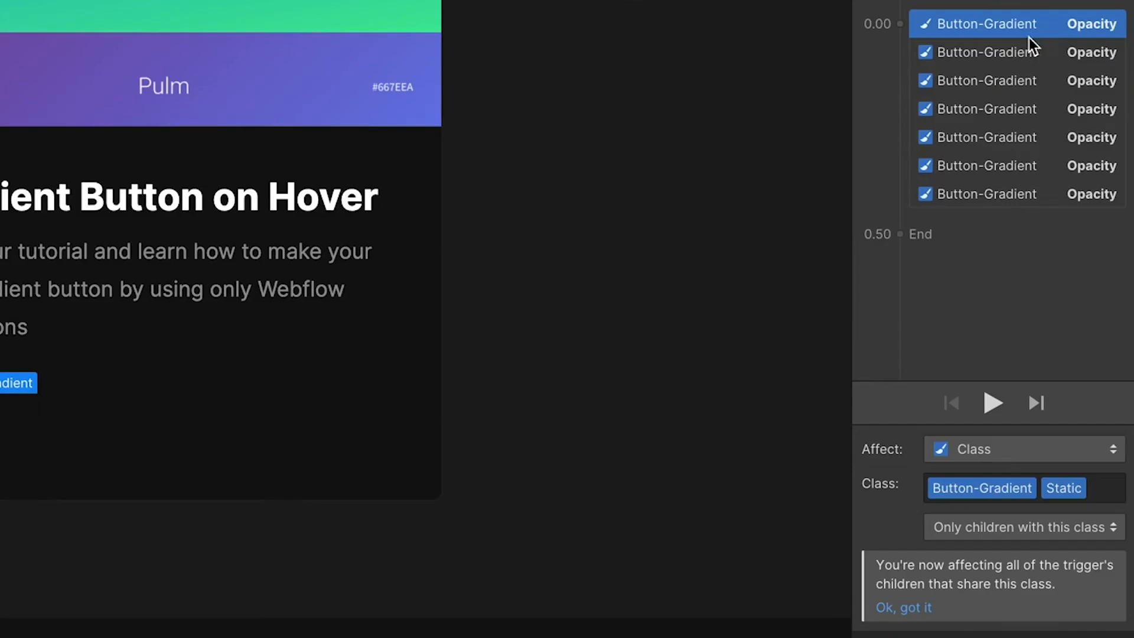
left_click(1033, 195, "shift")
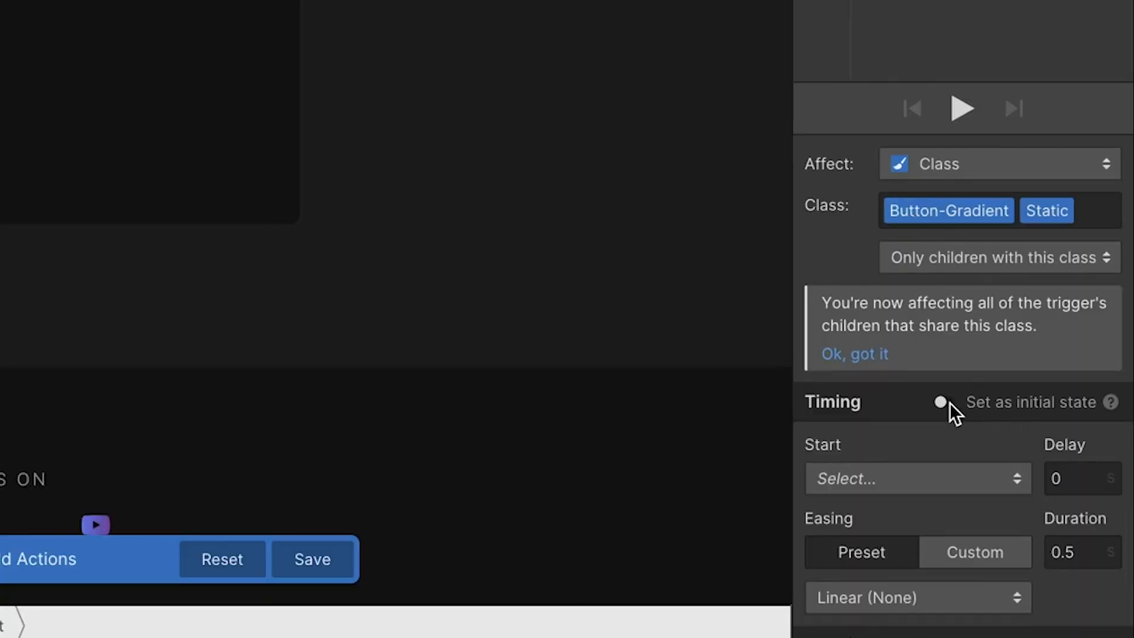
left_click(945, 402)
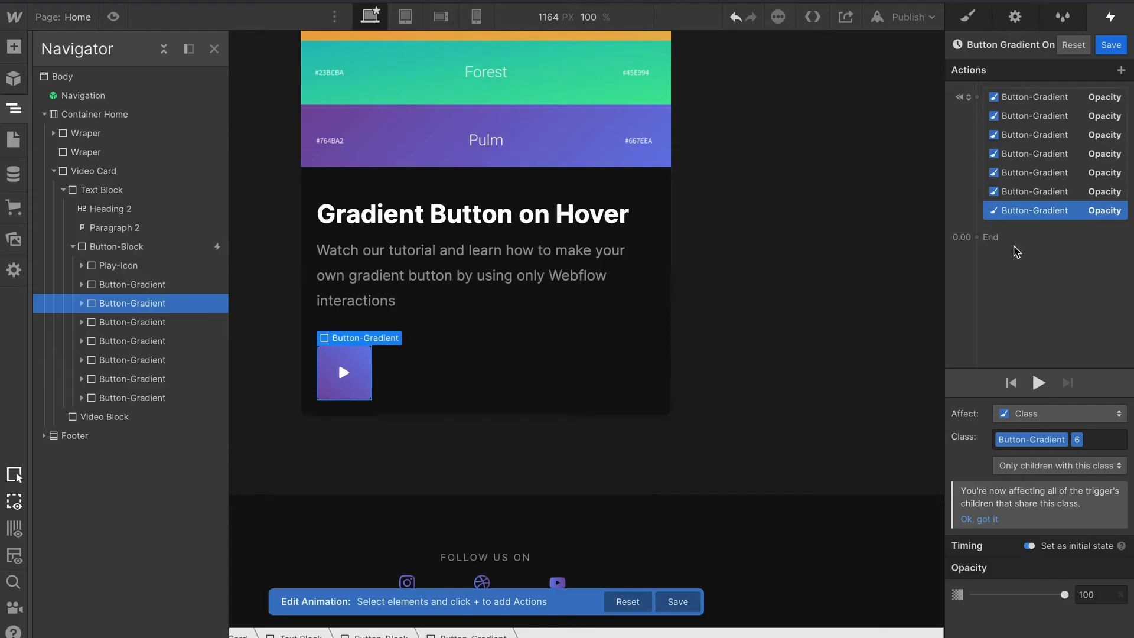
Add a new Opacity action for the selected Button-Gradient layer with opacity 50%.
left_click(976, 224)
left_click(1024, 360)
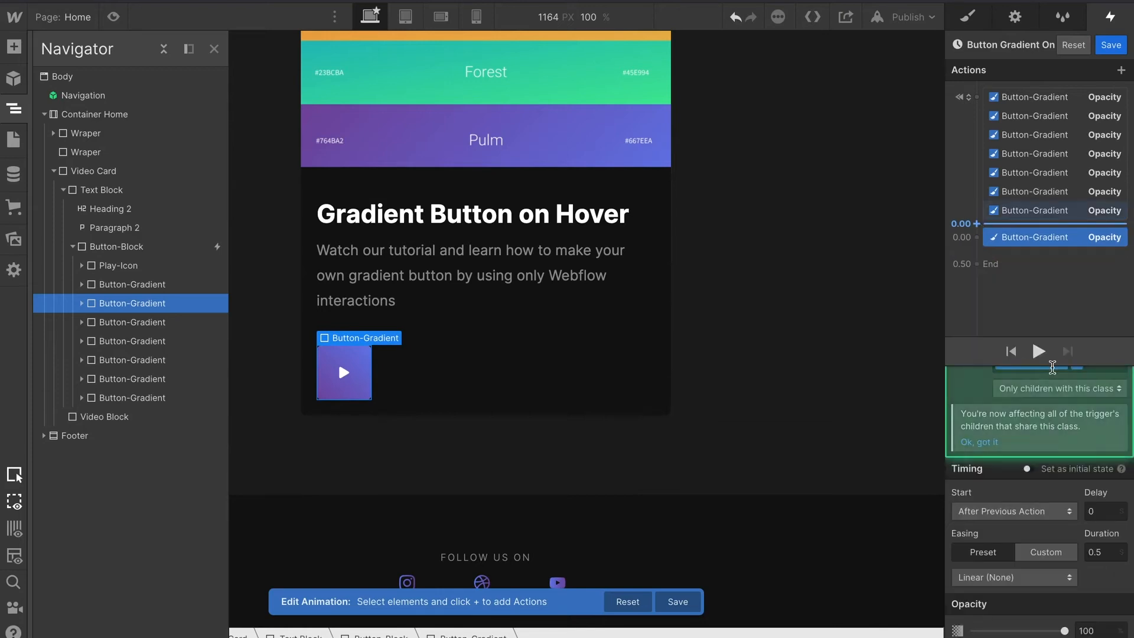
left_click(1103, 629)
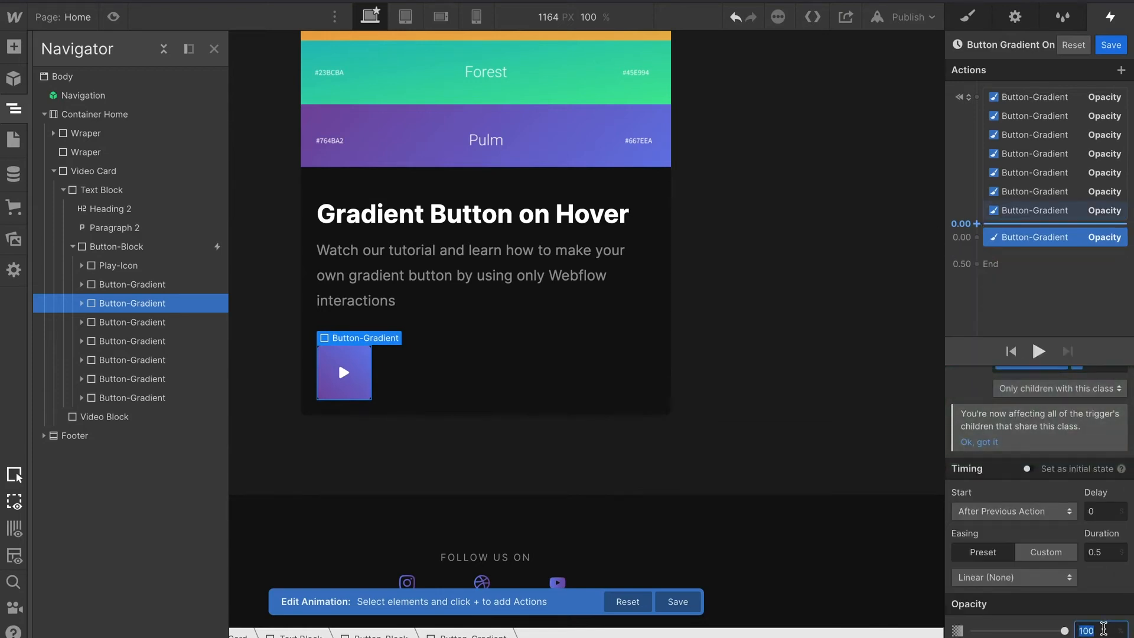
type("50")
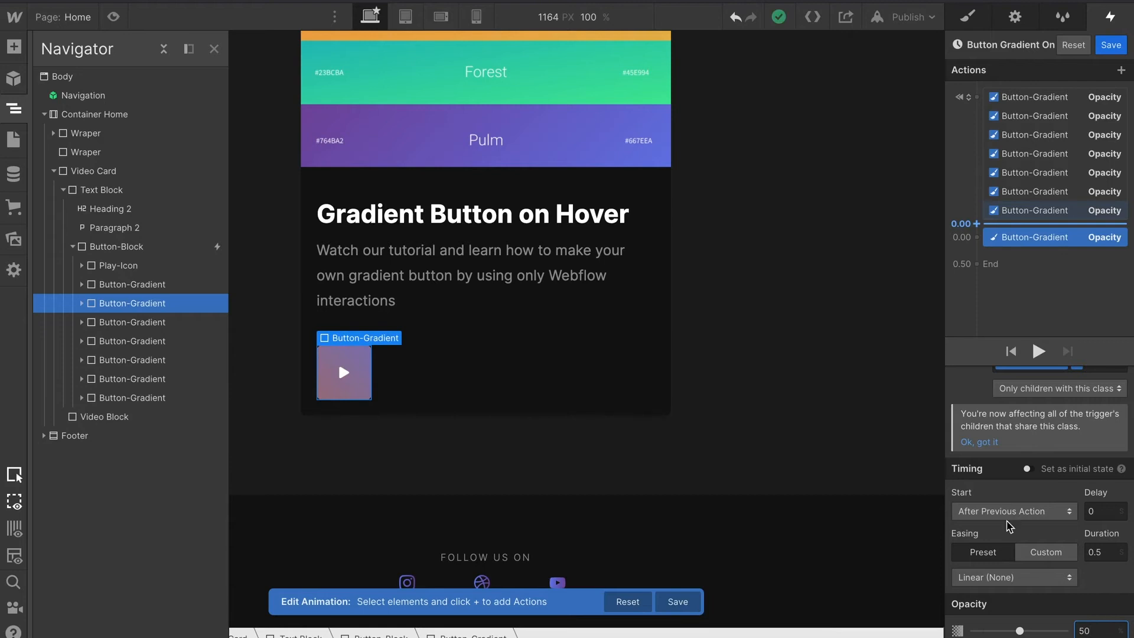
Add Opacity actions for the next Button-Gradient layer in a new 0.50 timeline group, setting its opacity to 50%.
left_click(158, 326)
left_click(977, 238)
left_click(1024, 381)
left_click(1106, 630)
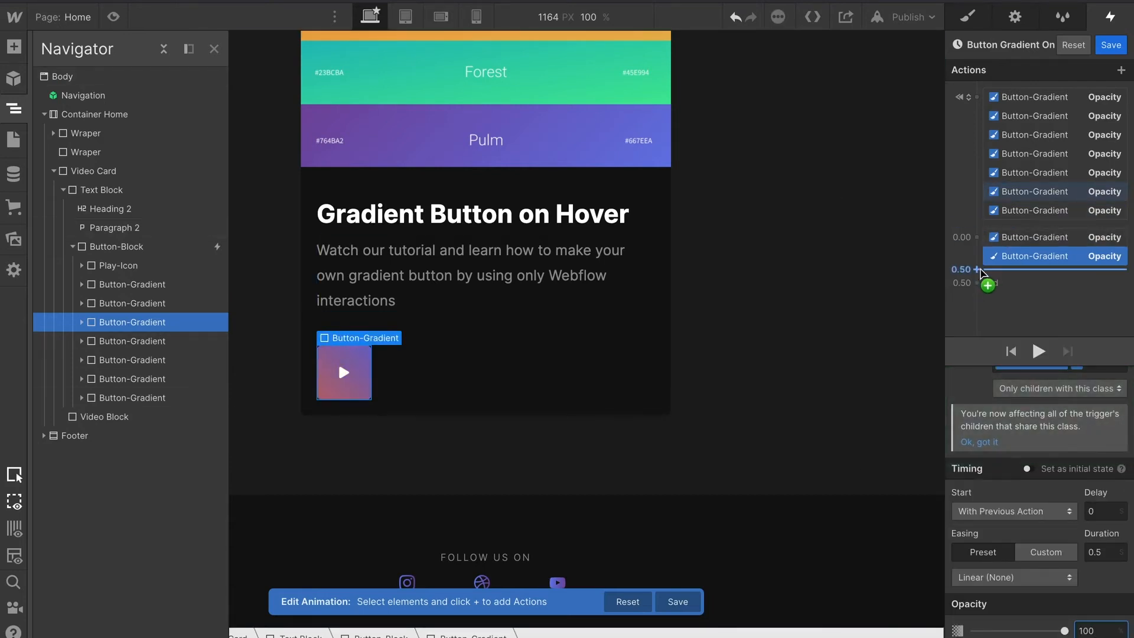
left_click(977, 270)
left_click(1013, 413)
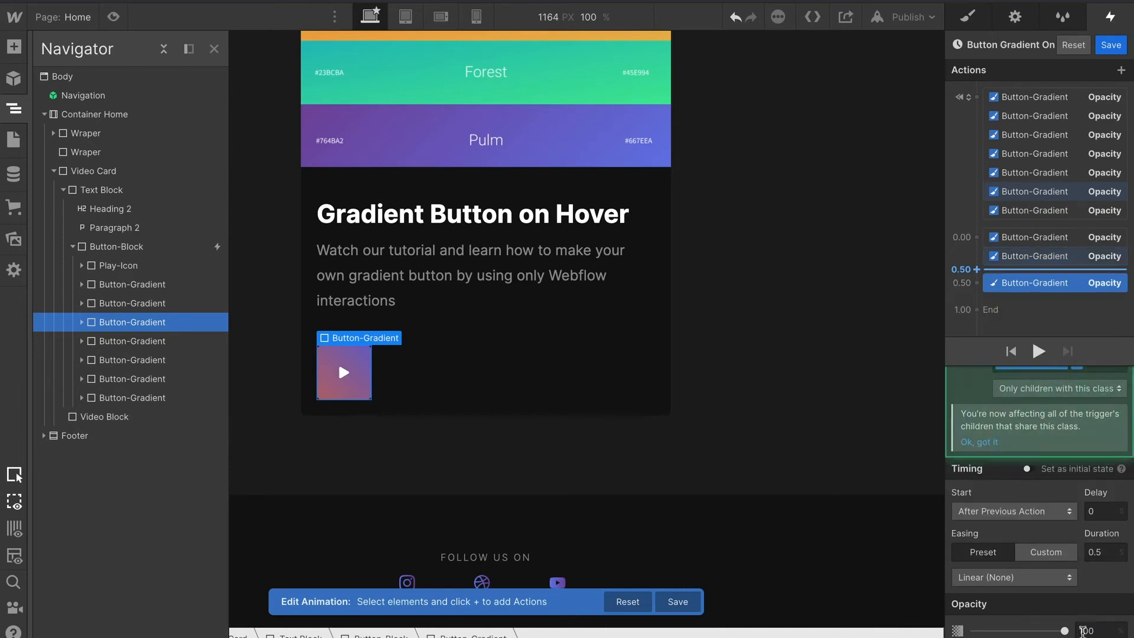
left_click(1082, 631)
type("50")
Add an Opacity action for another Button-Gradient layer to the 0.50 group with opacity 0%.
left_click(177, 304)
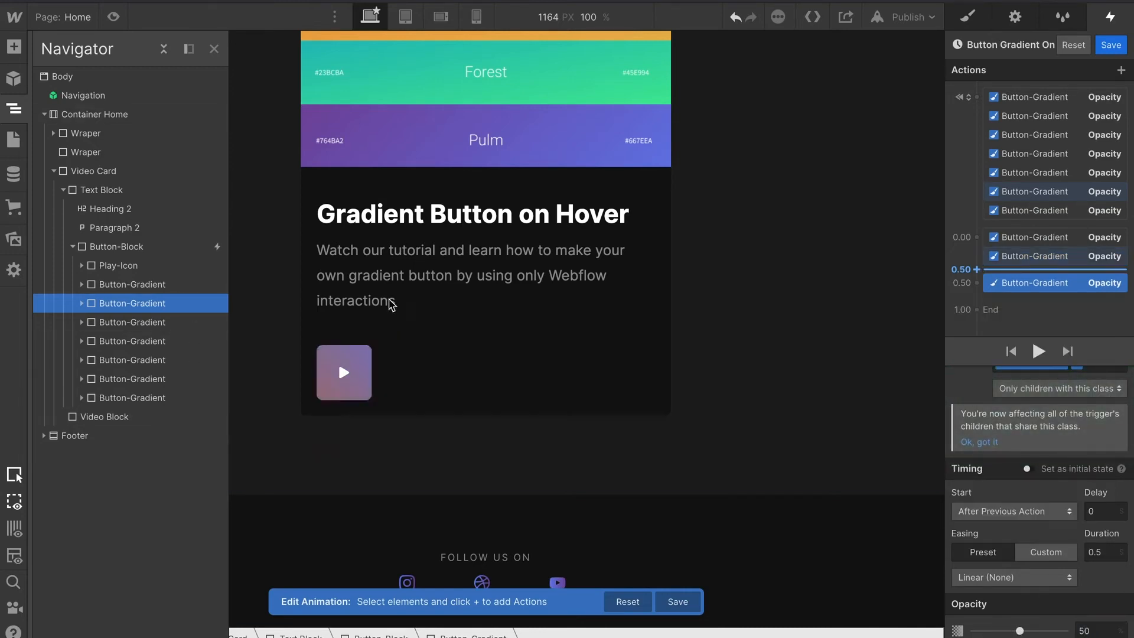
left_click(976, 284)
left_click(1013, 428)
left_click(1061, 631)
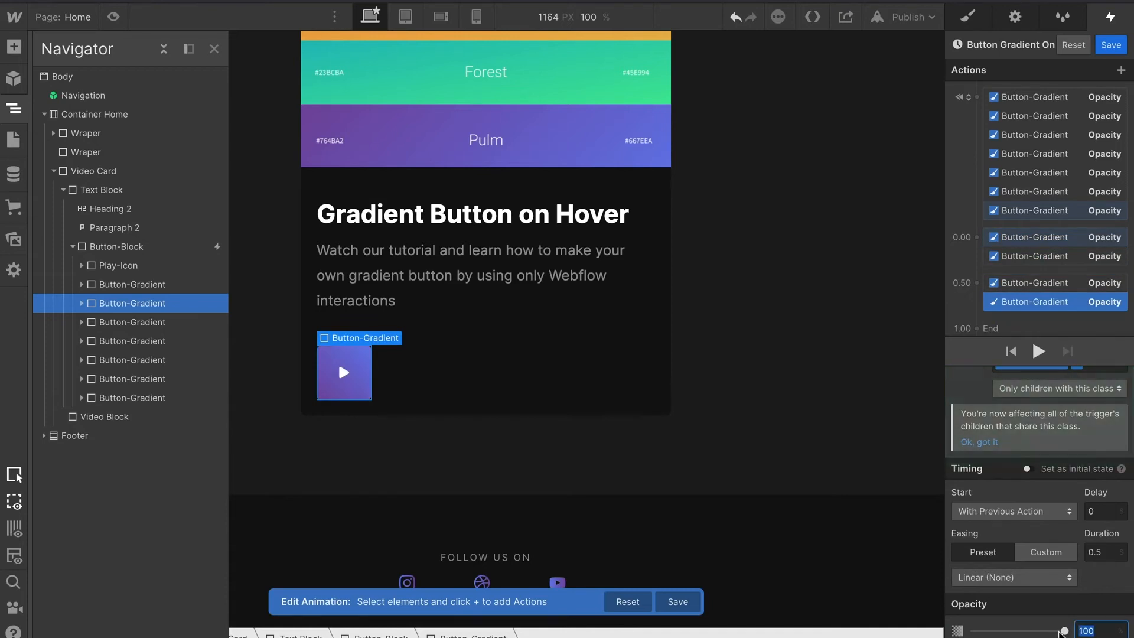
type("0")
Add Opacity actions for the next Button-Gradient layer, one at 100% in the 0.50 group and one at 50% starting a 1.00 group.
left_click(128, 345)
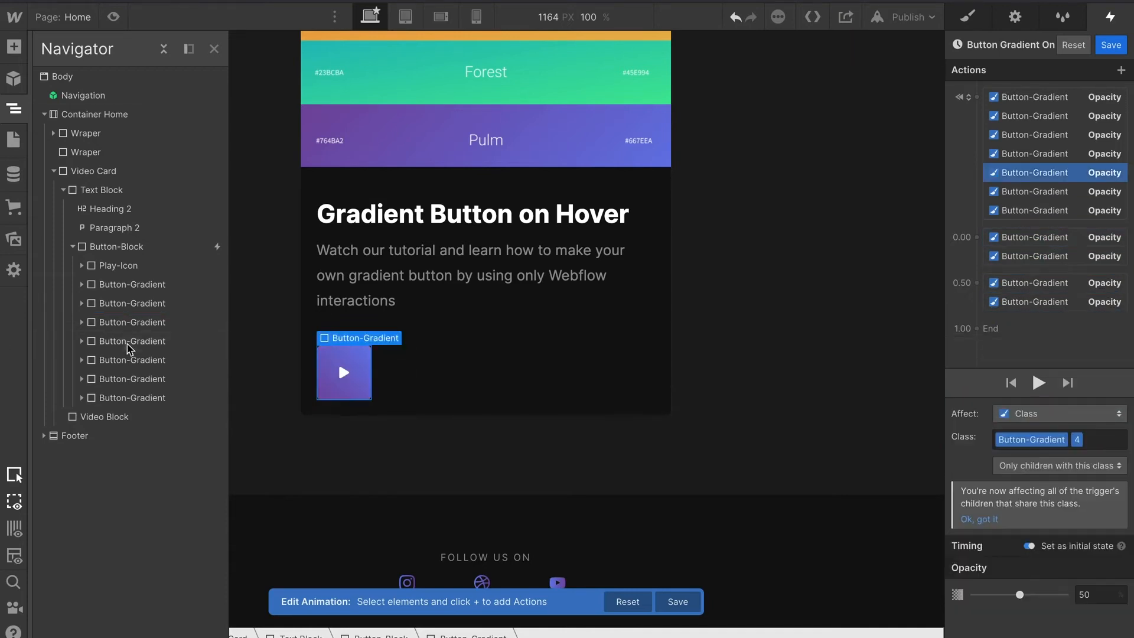
left_click(977, 284)
left_click(982, 423)
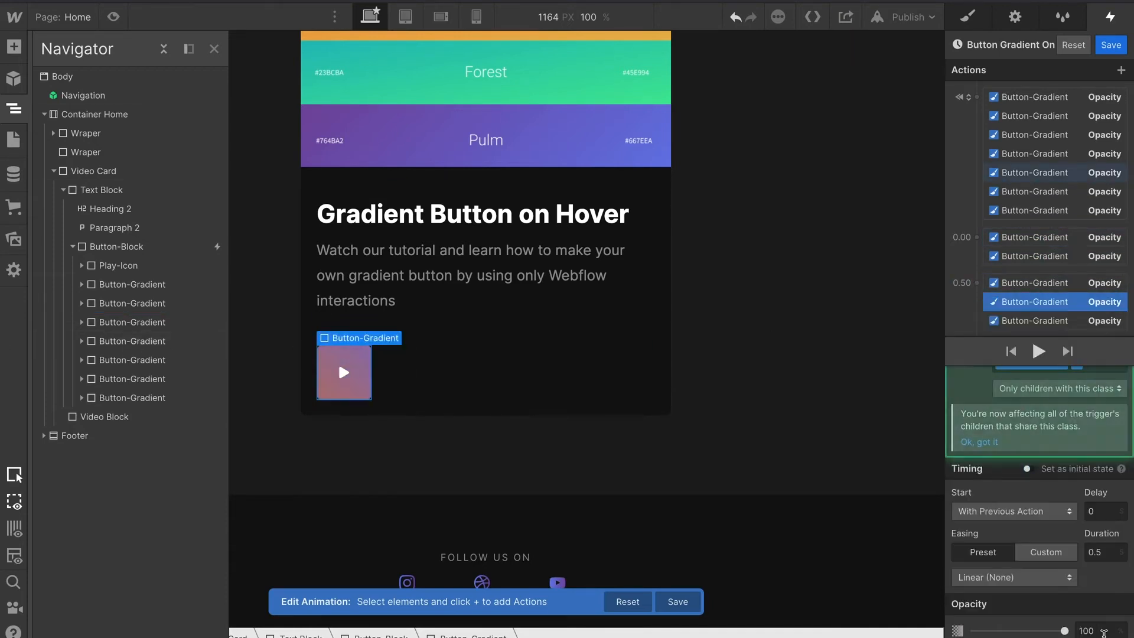
scroll(1061, 252, "down", 2)
left_click(977, 307)
left_click(981, 445)
left_click(1092, 631)
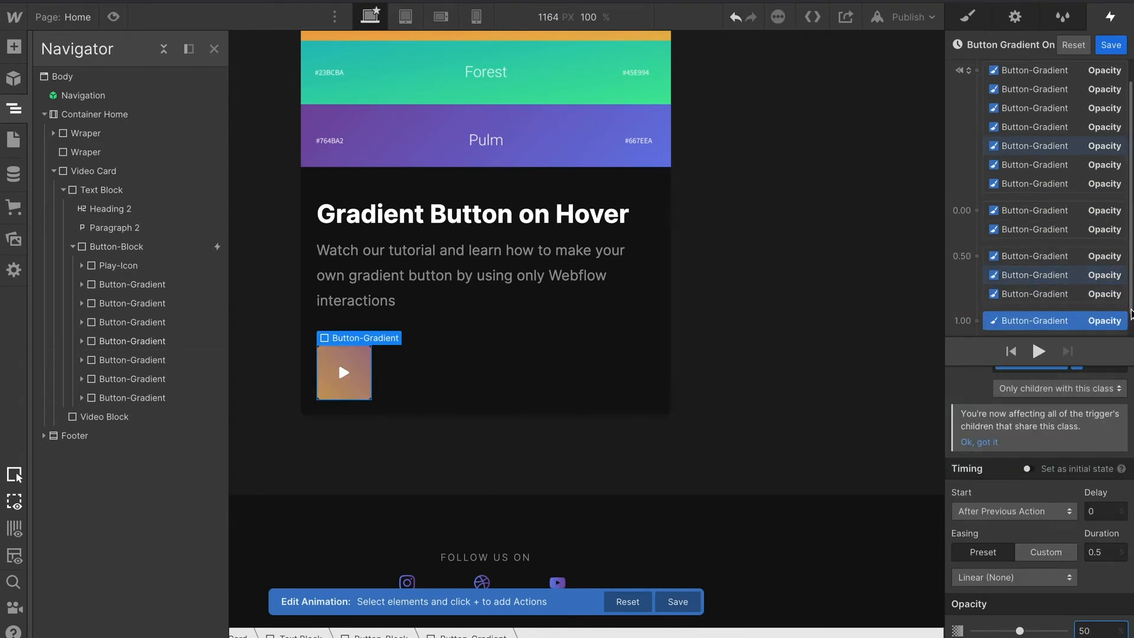
Add an Opacity action for another Button-Gradient layer to the 1.00 group with opacity 0%.
left_click(128, 326)
left_click(976, 321)
left_click(1009, 464)
scroll(1040, 531, "down", 2)
left_click(1092, 631)
type("0")
Add Opacity actions for the following Button-Gradient layers to build a 1.50 group, dragging an action into that group.
left_click(128, 359)
left_click(977, 314)
left_click(992, 453)
scroll(1057, 254, "down", 2)
left_click(976, 307)
left_click(1001, 450)
left_click(1103, 632)
left_click(977, 321)
scroll(1058, 466, "up", 2)
left_click(1034, 256)
scroll(1091, 476, "down", 2)
left_click(977, 321)
left_click_drag(1040, 256, 1045, 278)
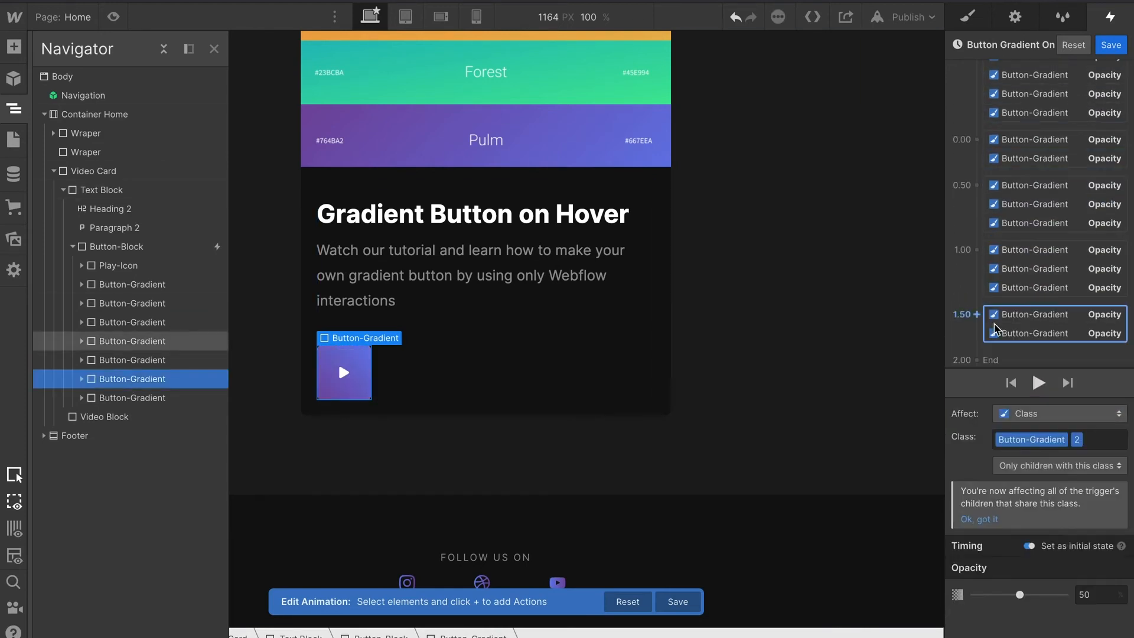
Start a 2.00 group with an Opacity action for the selected Button-Gradient layer.
left_click(980, 308)
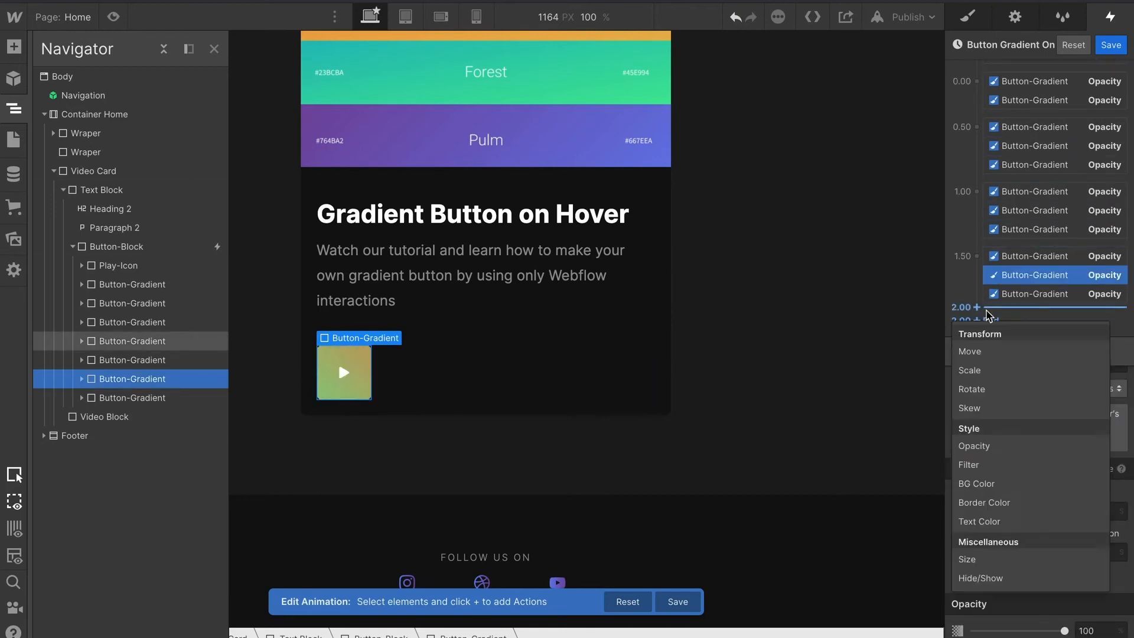
left_click(985, 447)
left_click(1013, 250)
left_click(1014, 293)
left_click(1016, 266)
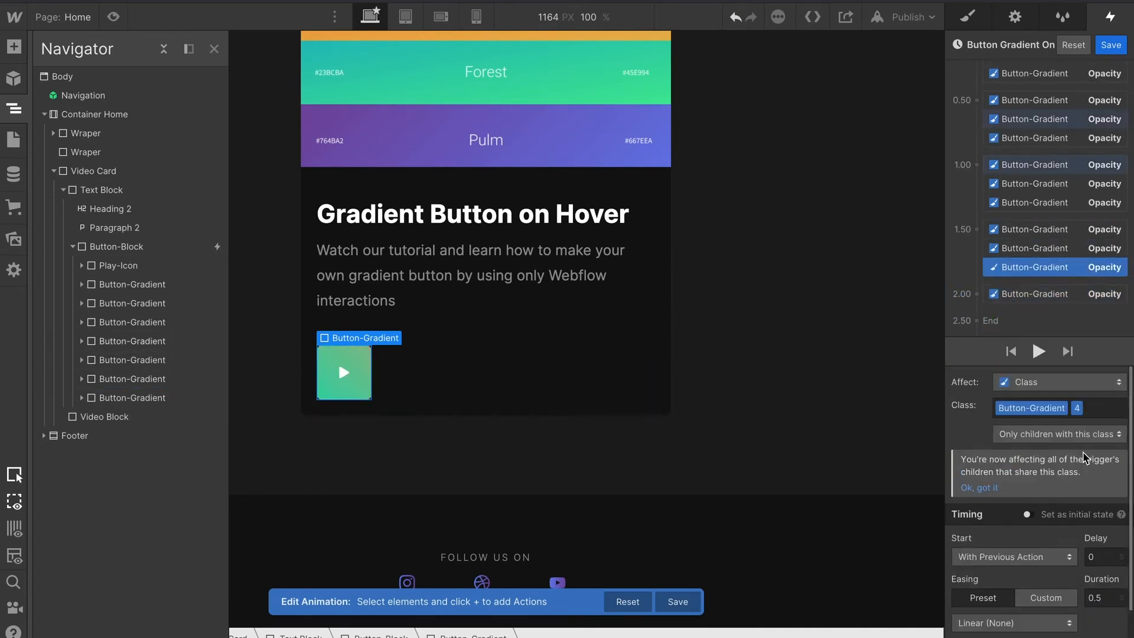
left_click(1019, 229)
Add Opacity actions for the last Button-Gradient layers to the 2.00 group.
scroll(1089, 501, "down", 2)
left_click(978, 308)
left_click(985, 447)
scroll(1096, 467, "down", 2)
left_click(125, 401)
left_click(978, 308)
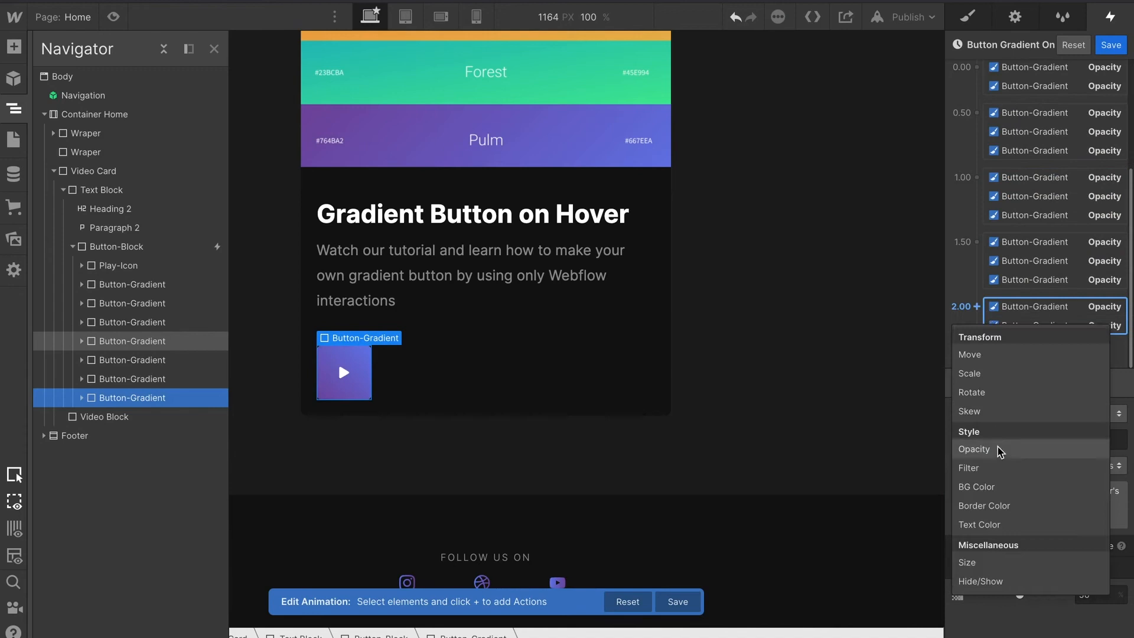
left_click(985, 377)
Play the timed animation and review the full action timeline.
left_click(1039, 352)
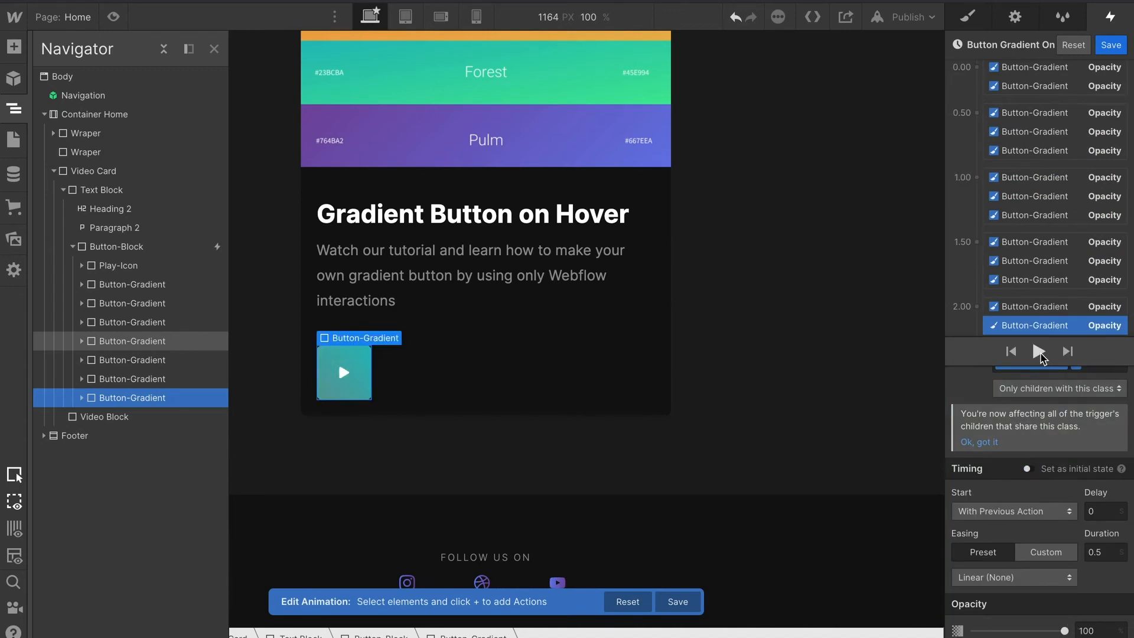
scroll(1039, 298, "down", 1)
left_click(1036, 297)
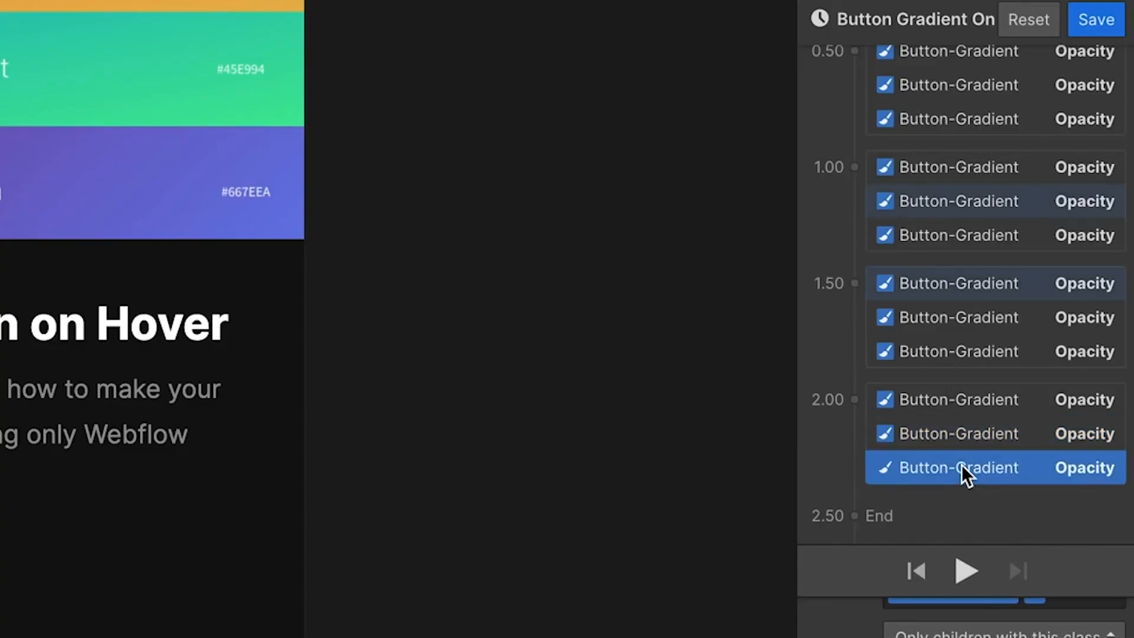
scroll(963, 472, "up", 6)
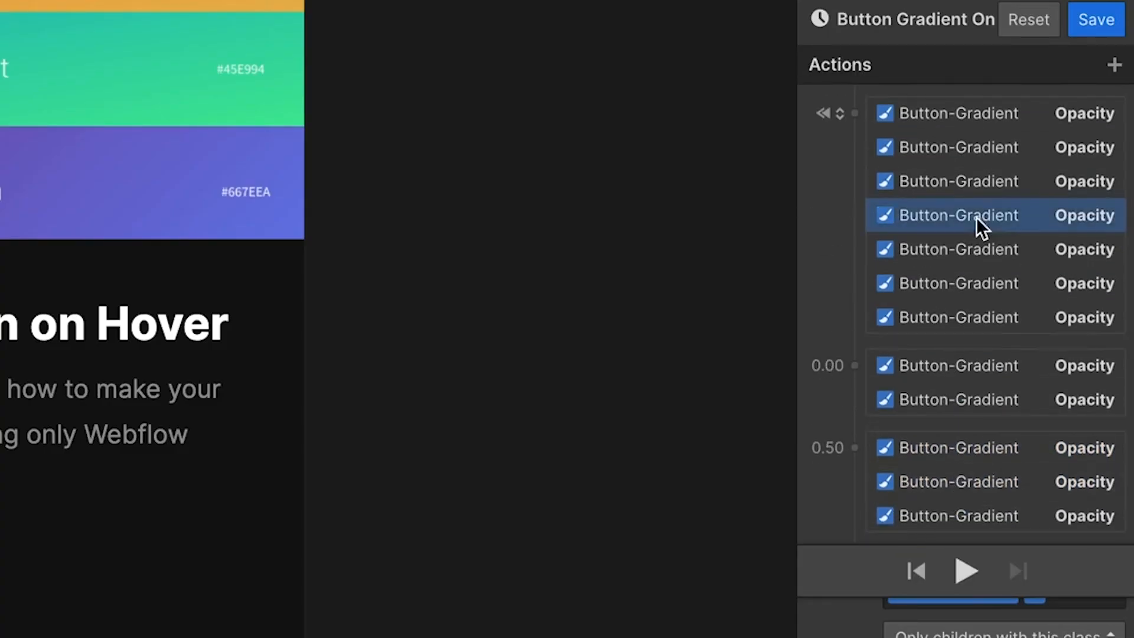
left_click(971, 118, "shift")
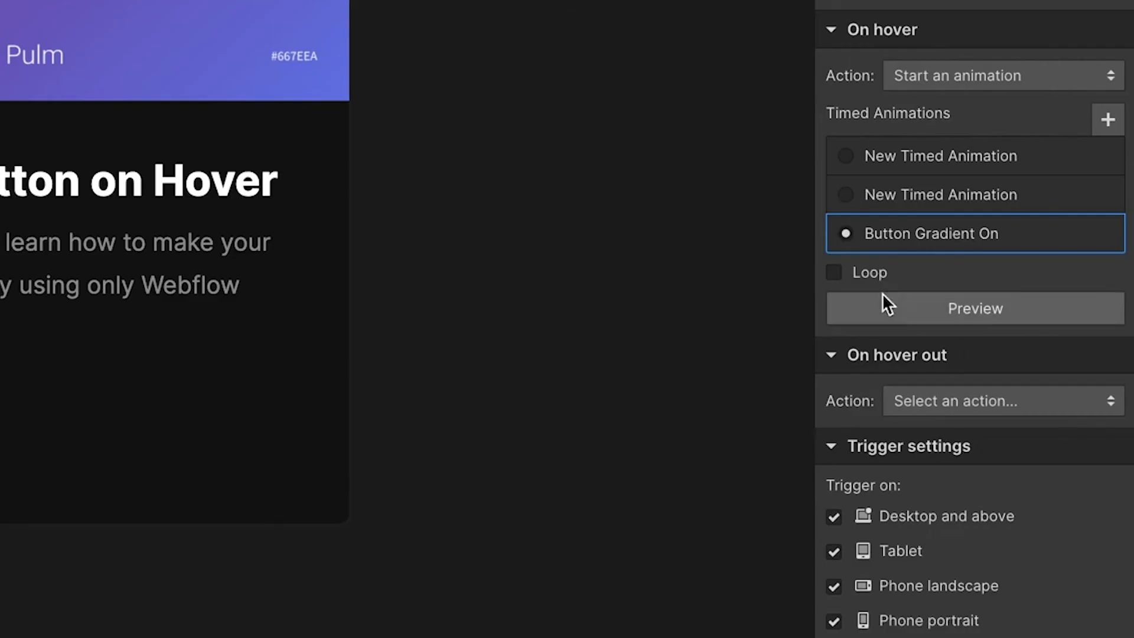
Preview the Button Gradient On hover animation from the interaction settings.
left_click(975, 291)
left_click(986, 308)
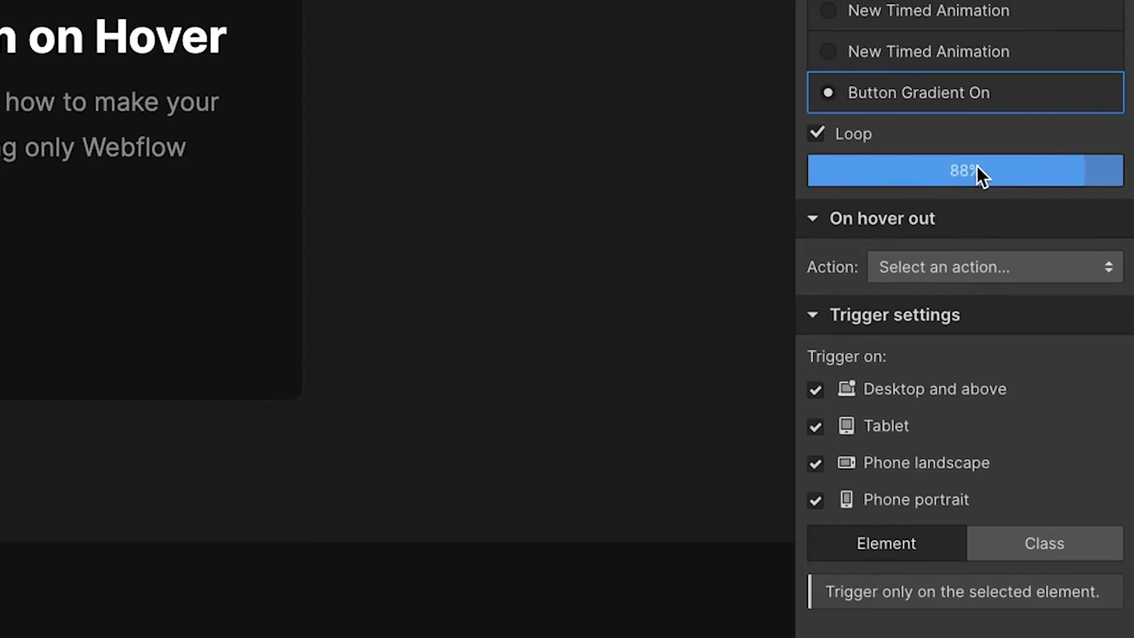
Set the hover-out action to start an animation, duplicating Button Gradient On and assigning the copy.
left_click(1020, 365)
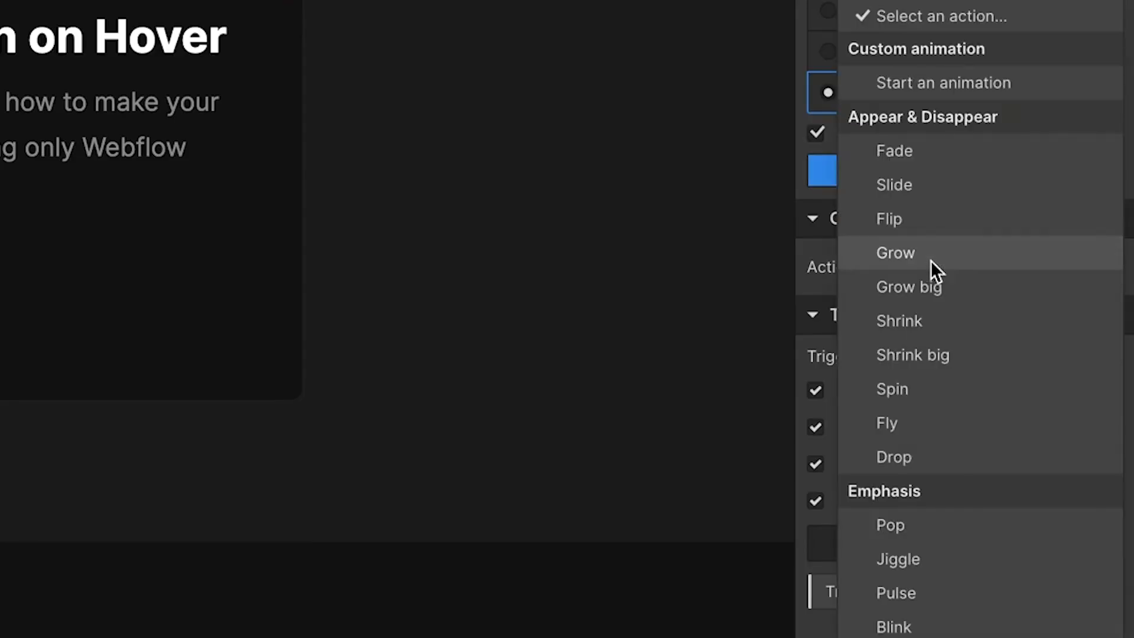
left_click(976, 85)
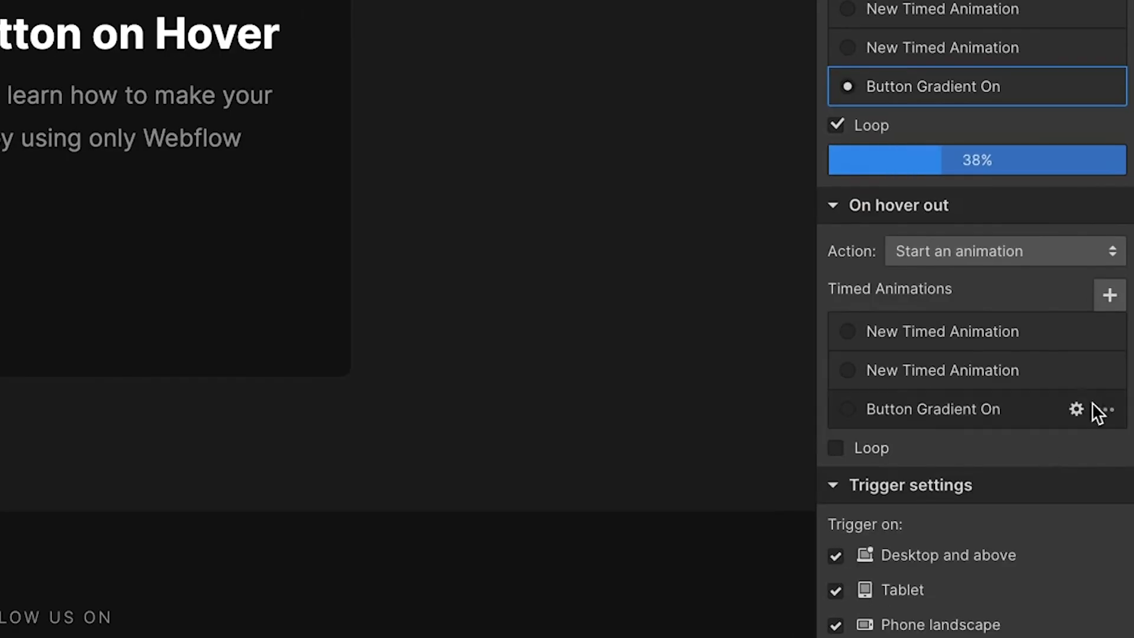
left_click(1100, 434)
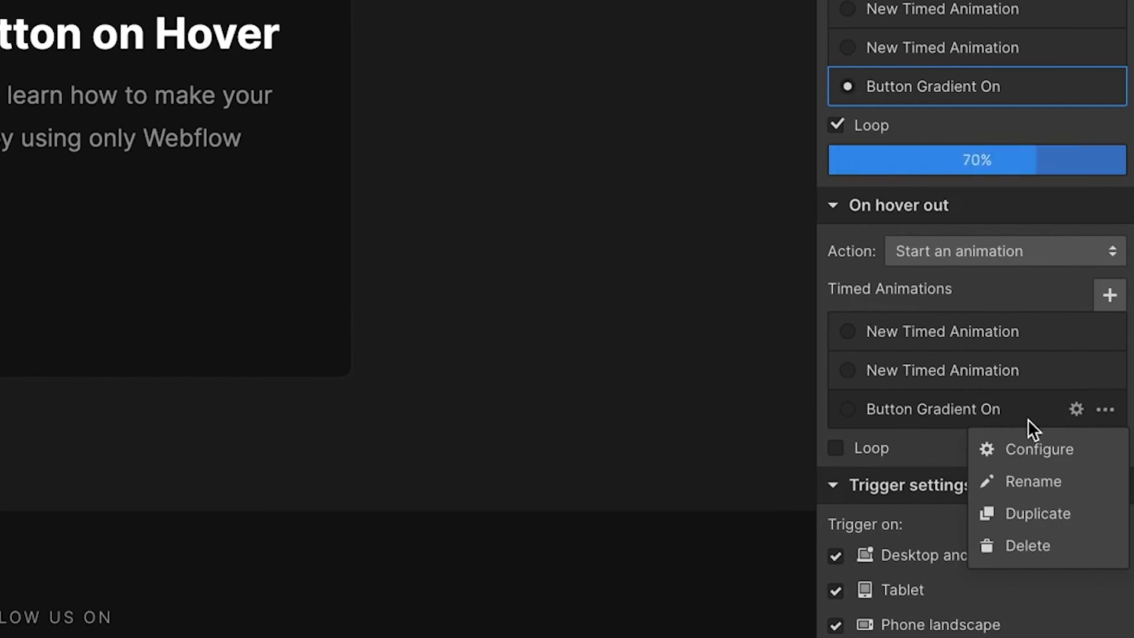
left_click(1045, 512)
left_click(997, 490)
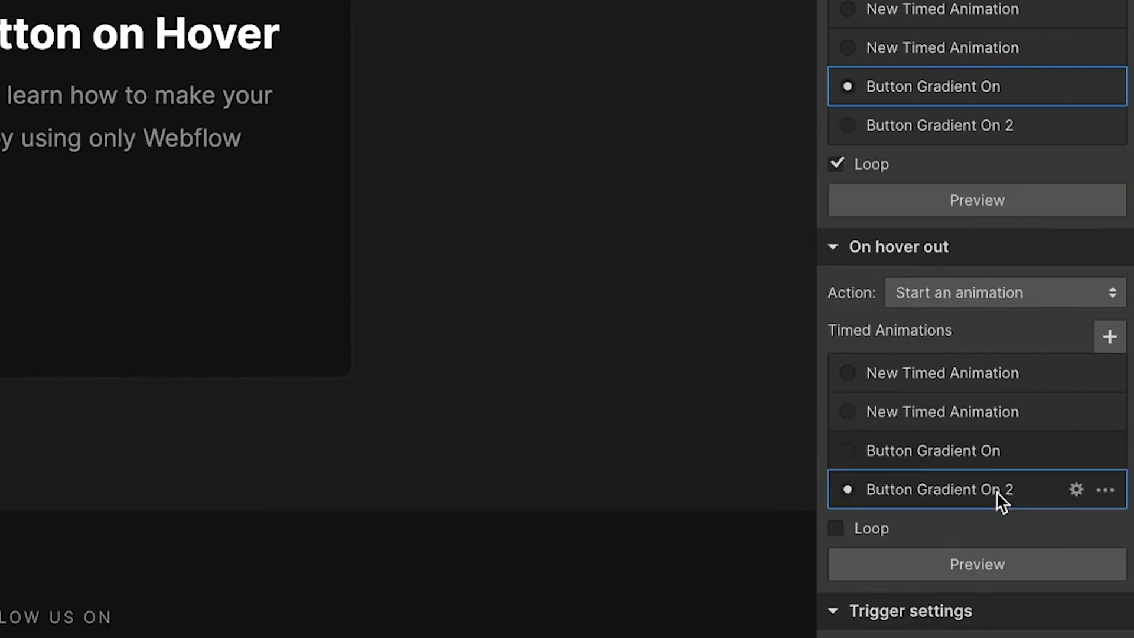
Open the duplicated animation and rename it Button Gradient Off.
left_click(1076, 490)
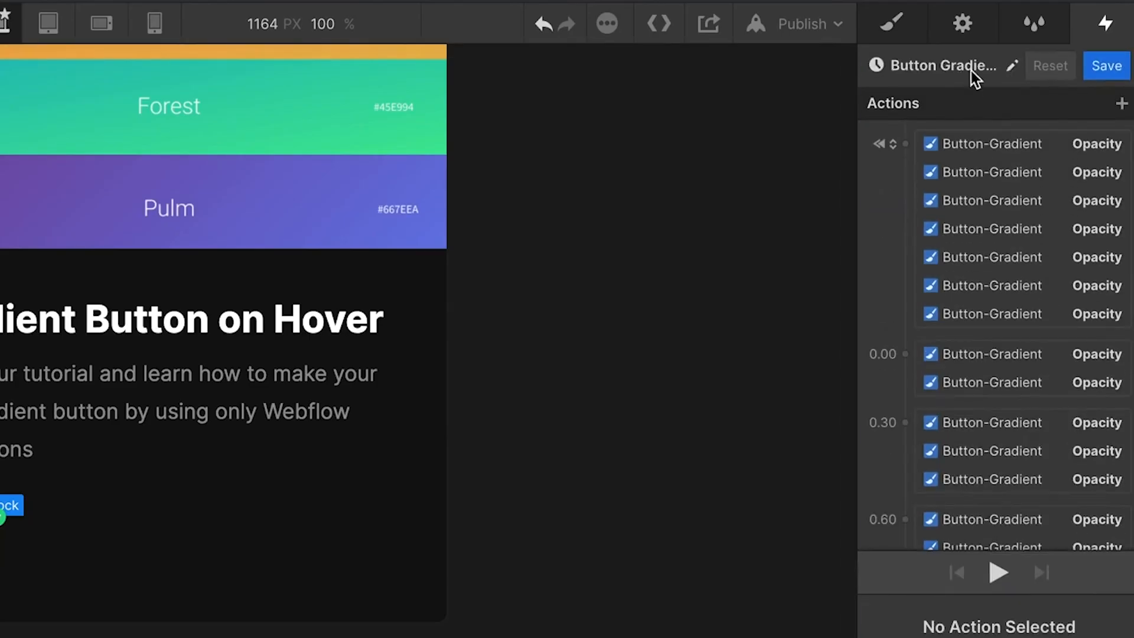
left_click(1013, 65)
left_click(1030, 66)
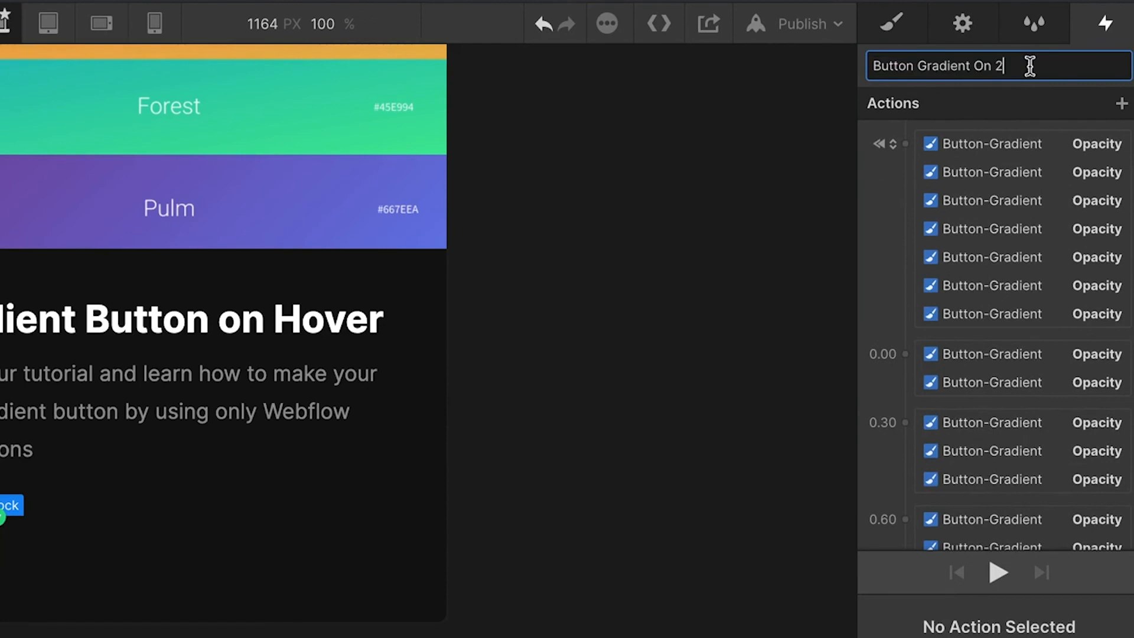
type("Off")
key("Return")
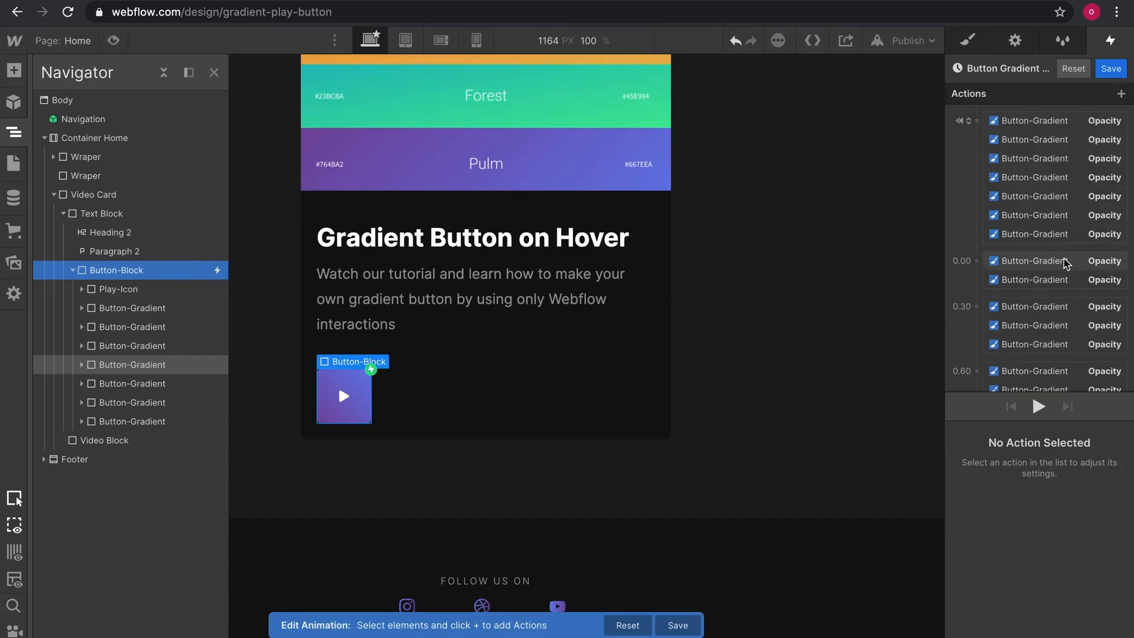
Delete every action after the initial group in Button Gradient Off.
left_click(1038, 354)
scroll(1041, 331, "down", 4)
left_click(1067, 316, "shift")
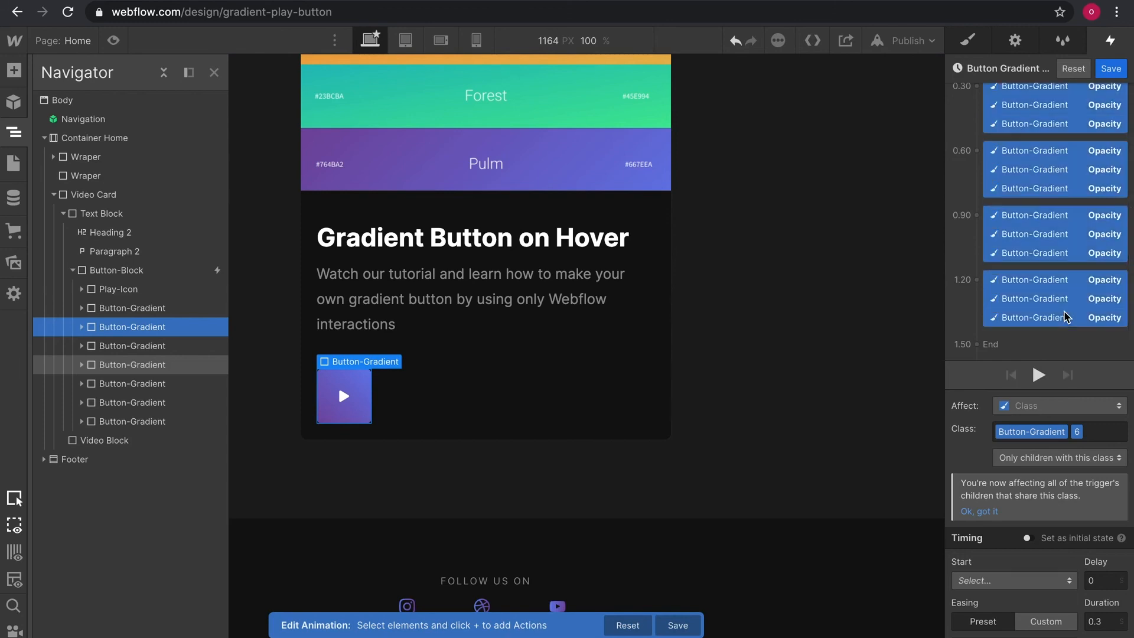
key("Delete")
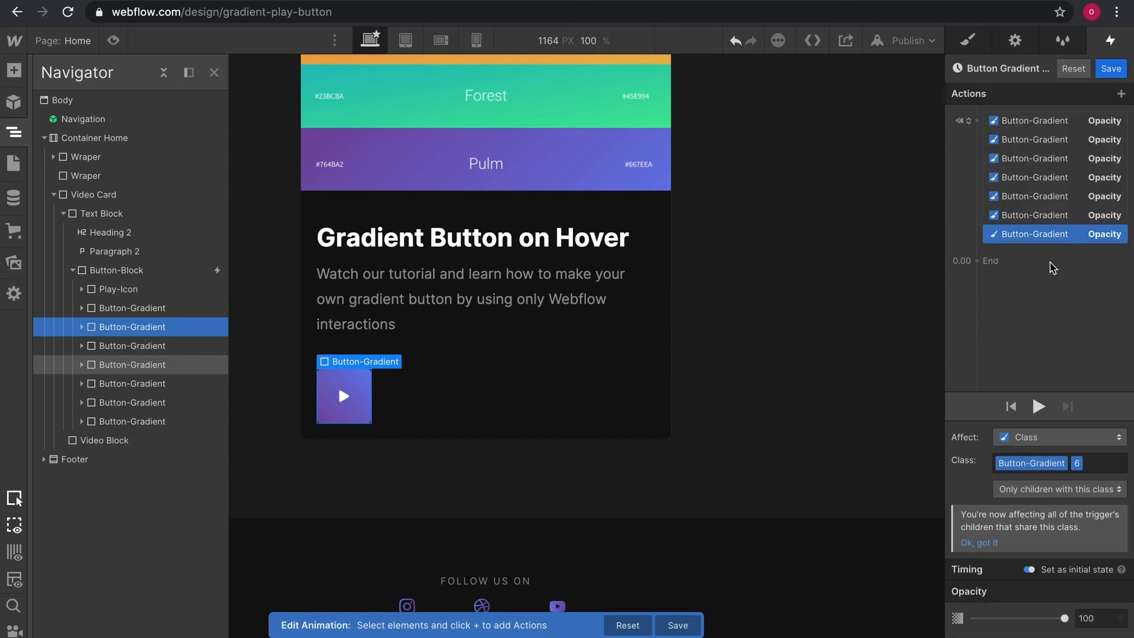
Turn off Set as initial state for the remaining opacity actions and preview the page.
left_click(997, 122, "shift")
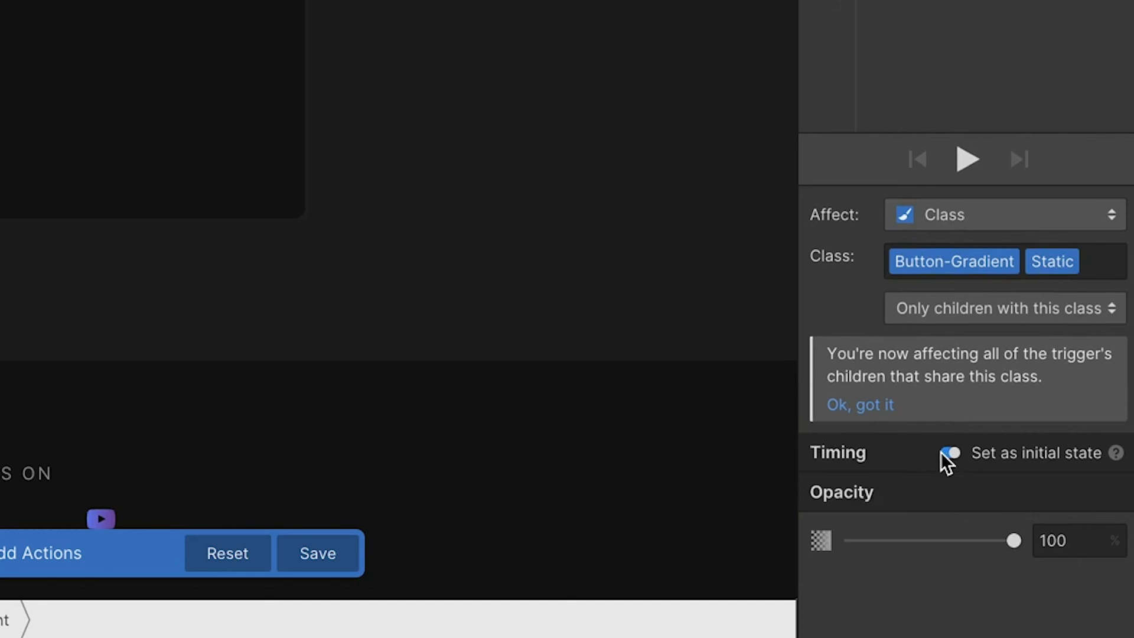
left_click(950, 453)
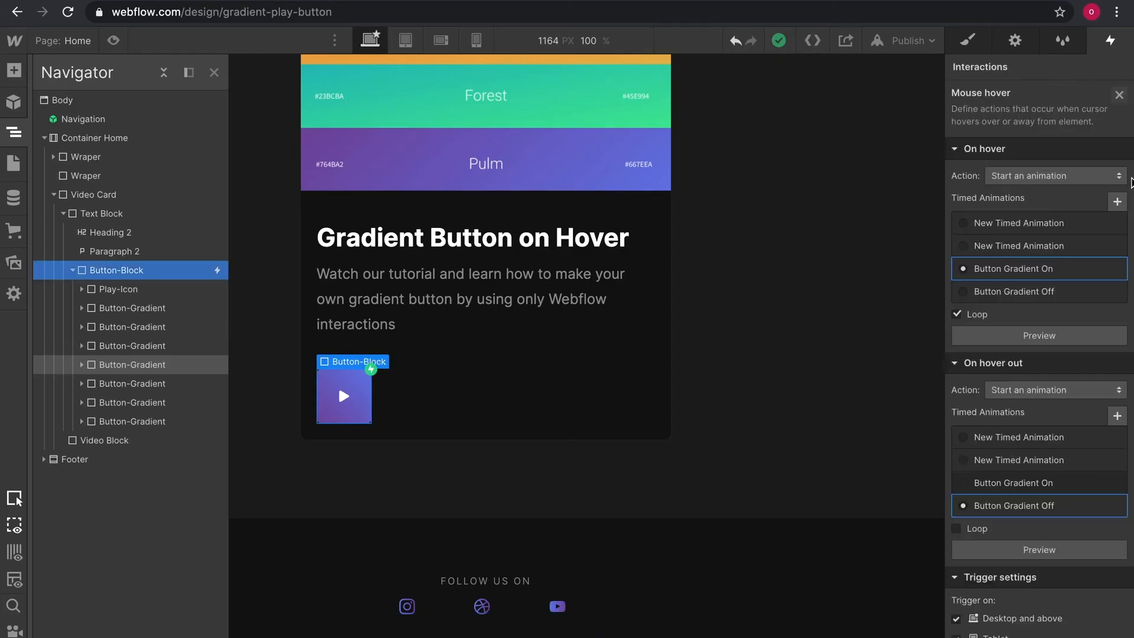
left_click(114, 40)
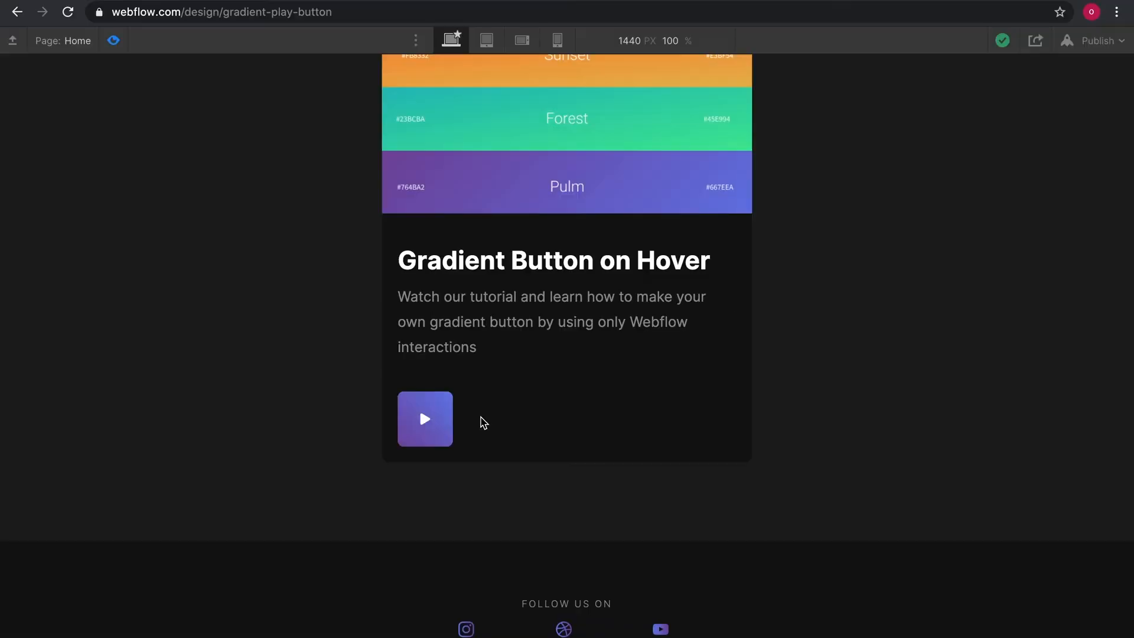
left_click(115, 42)
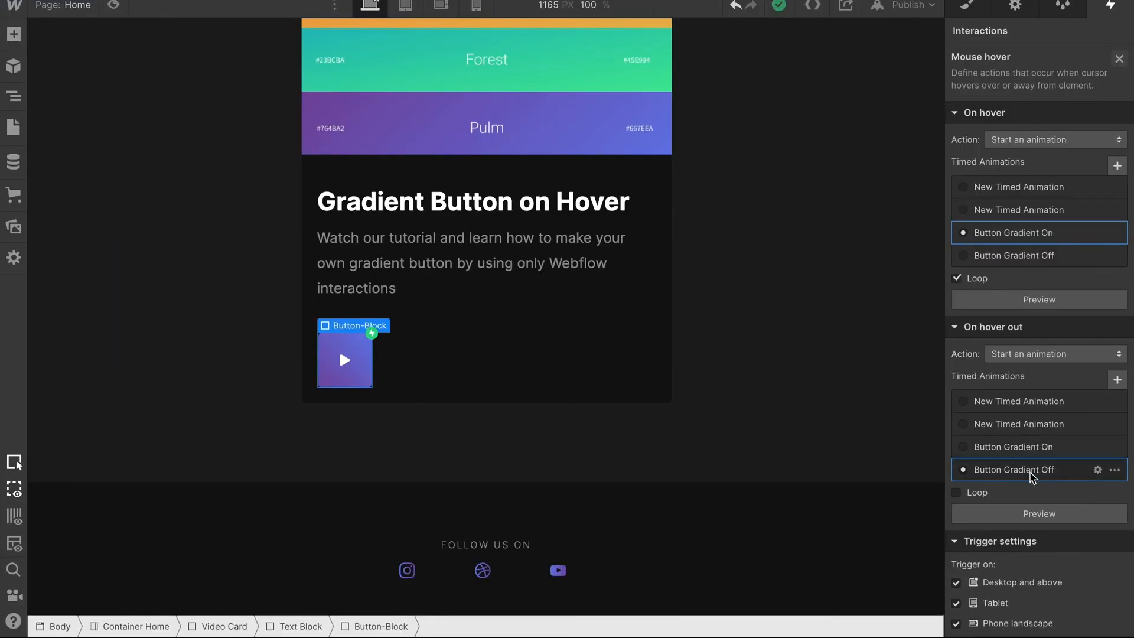
Reopen Button Gradient Off, select its opacity actions, save the animation and preview the hover effect.
left_click(1097, 506)
left_click(1028, 236)
left_click(1046, 86, "shift")
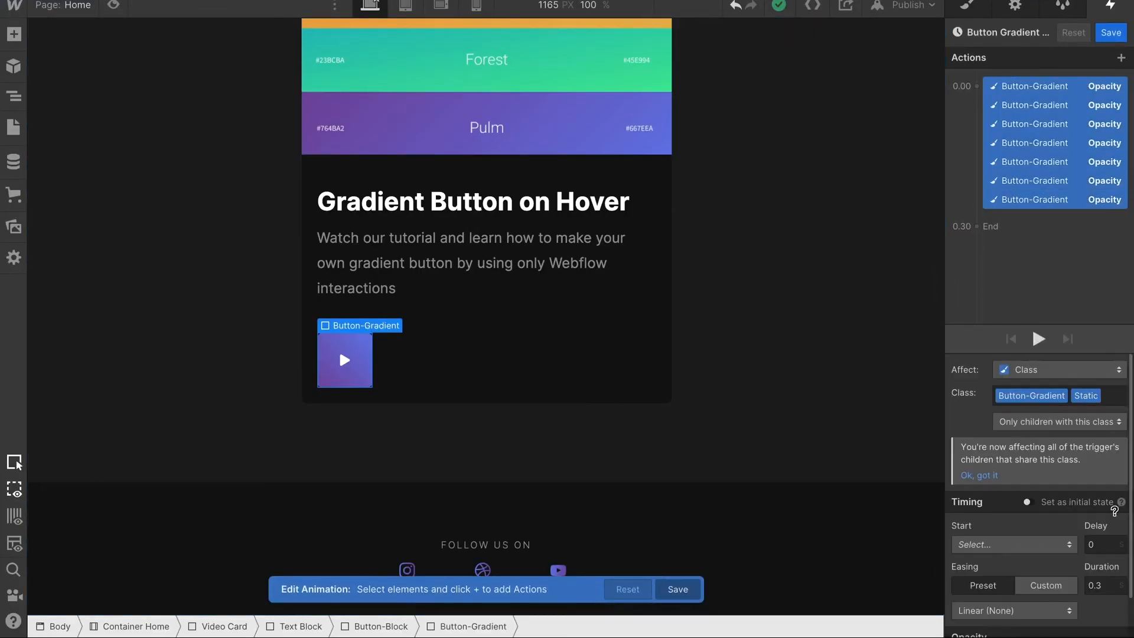
scroll(1039, 502, "down", 1)
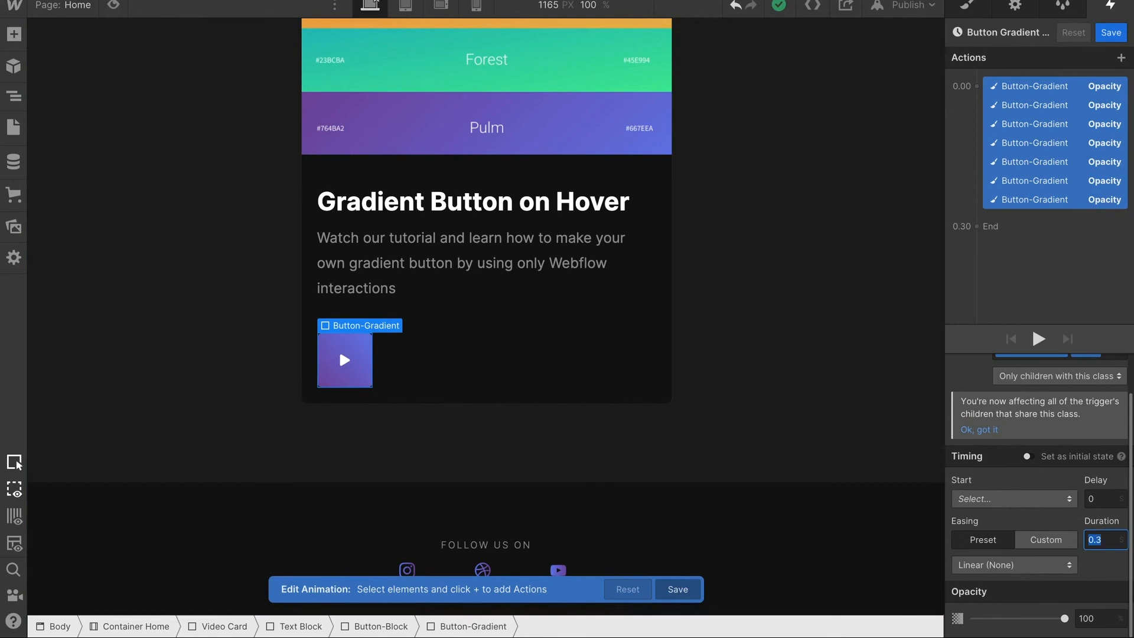
left_click(1111, 32)
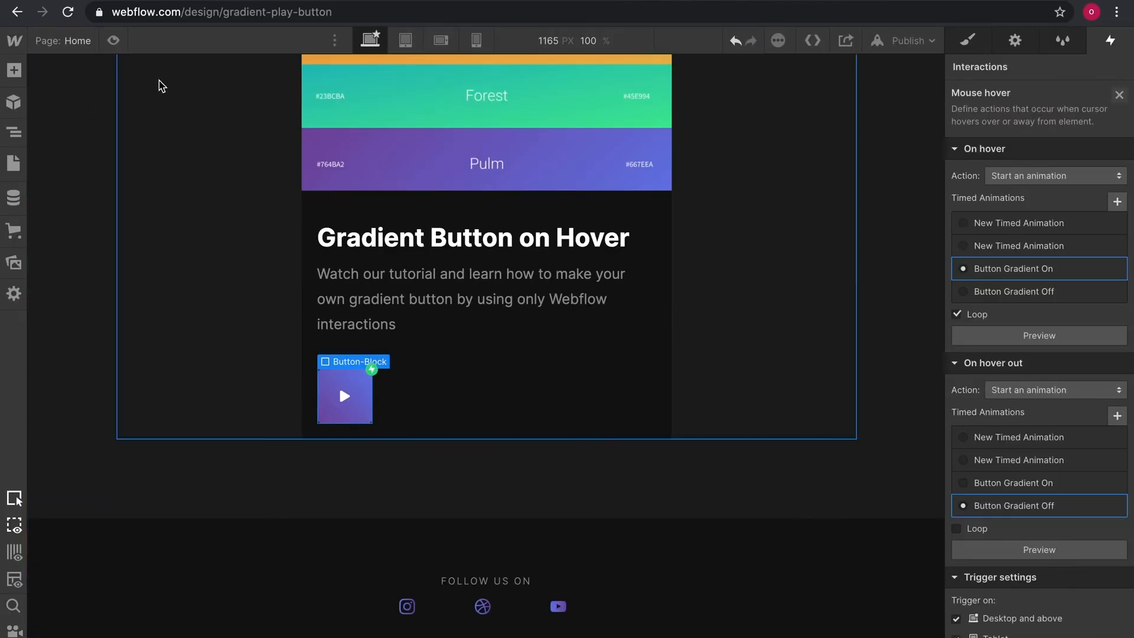
left_click(113, 6)
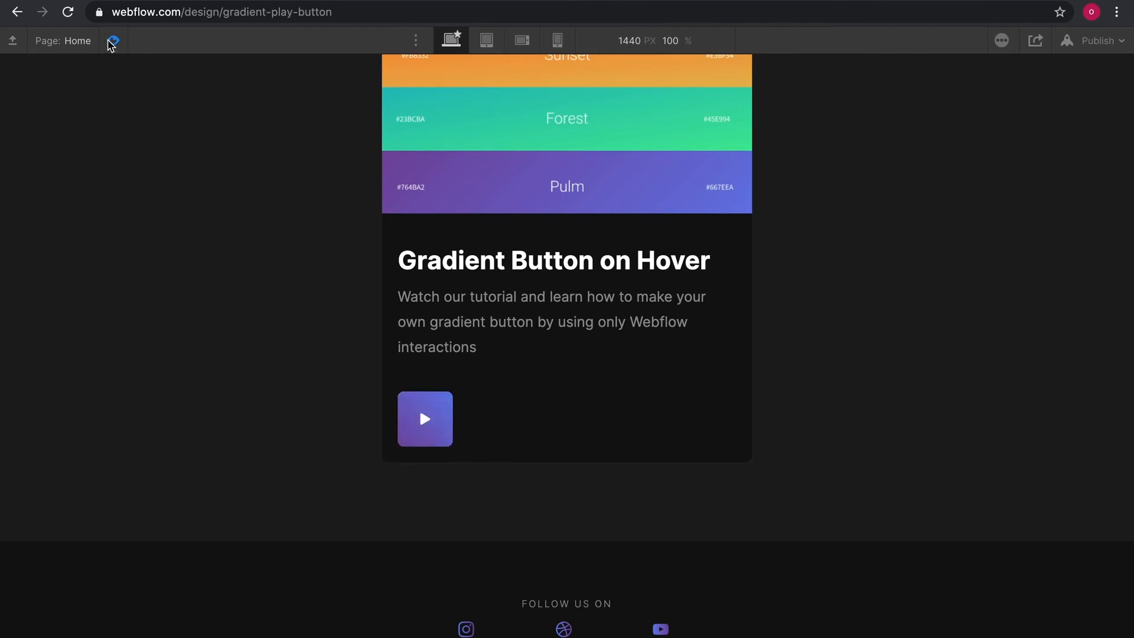
left_click(111, 44)
right_click(340, 385)
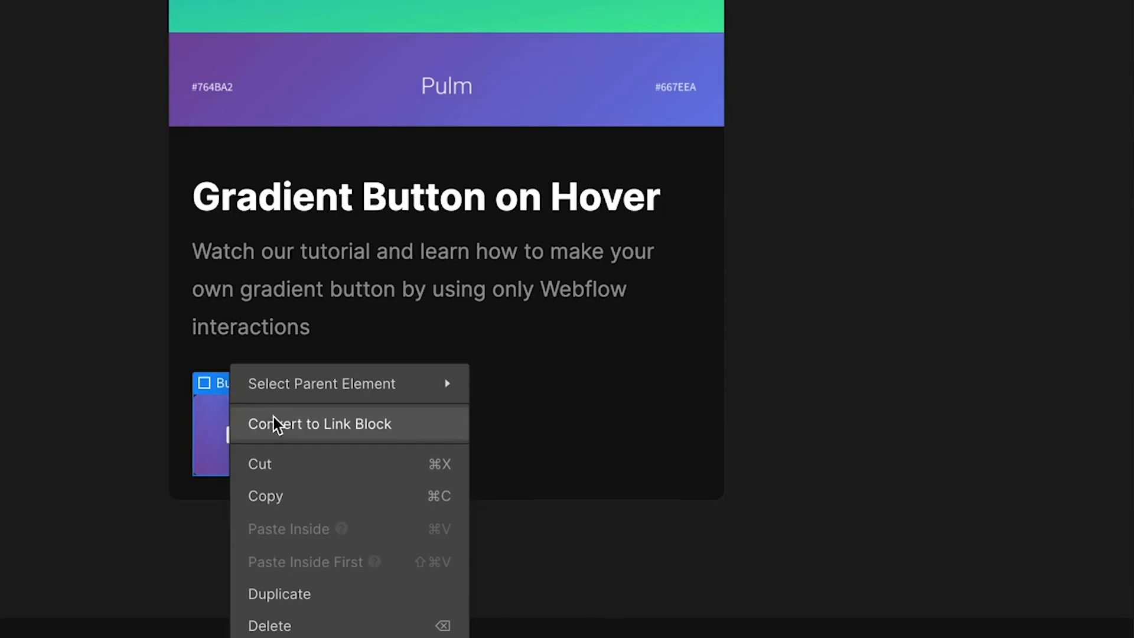
left_click(273, 423)
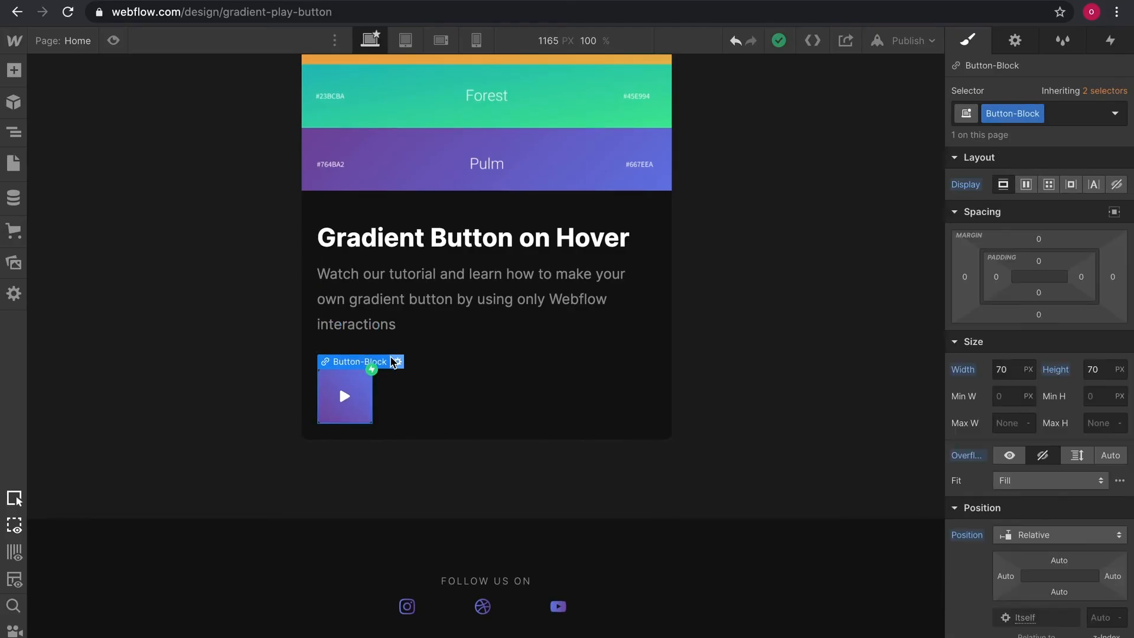
left_click(314, 382)
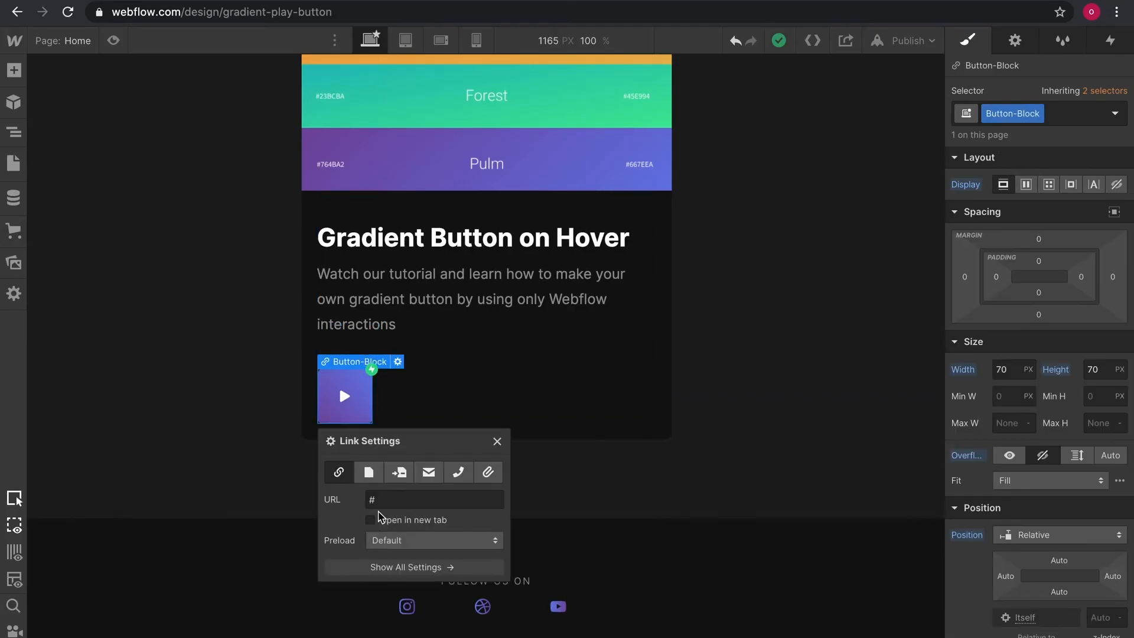
key("ctrl+z")
Change the Button-Block's cursor style and preview the hover effect.
scroll(1118, 569, "down", 10)
scroll(1118, 569, "down", 2)
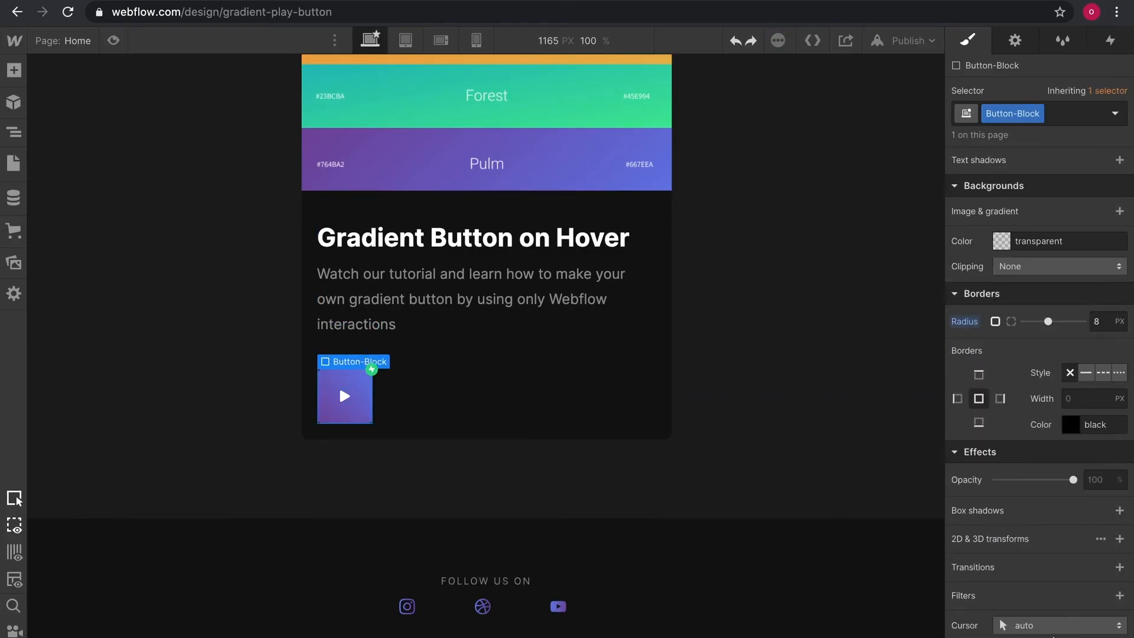
left_click(1058, 623)
left_click(1018, 133)
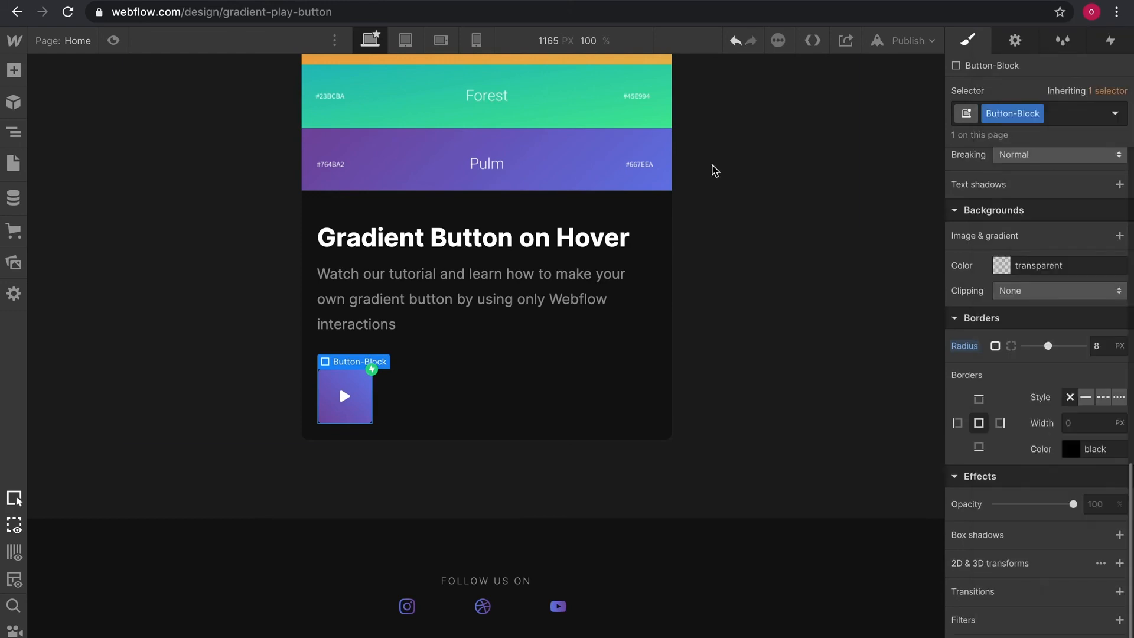
left_click(113, 40)
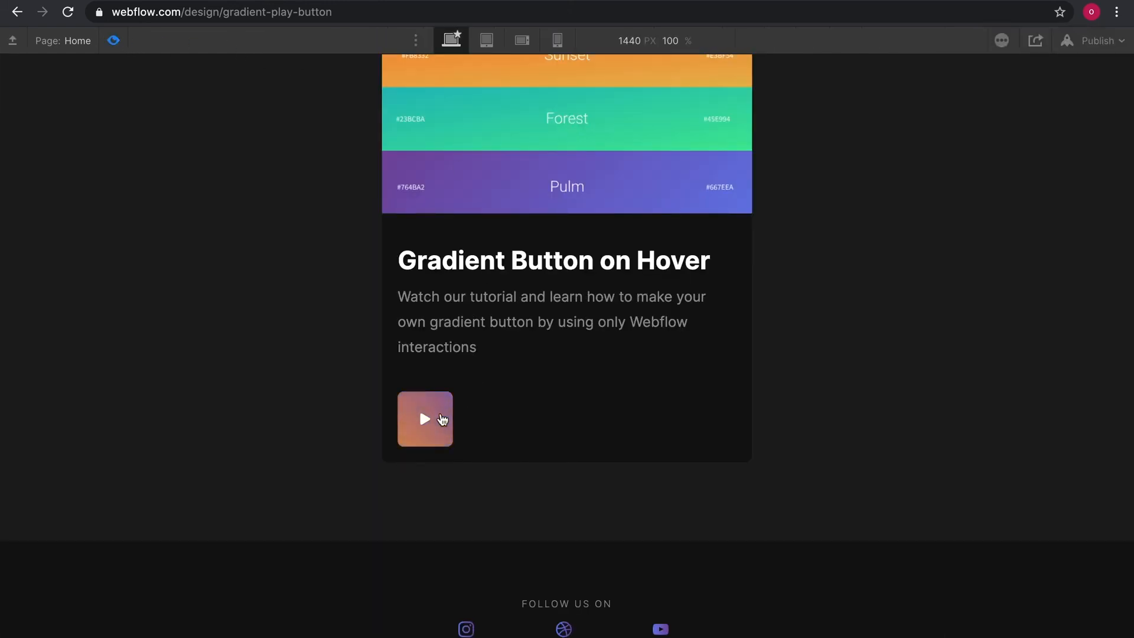